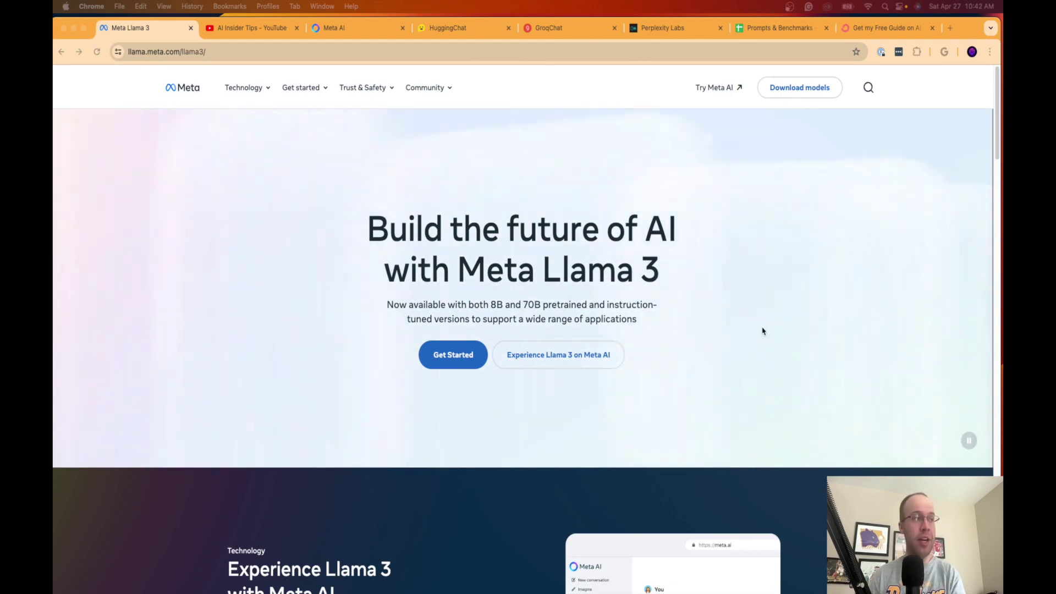
# Scroll down the Meta Llama 3 page to the benchmark tables and back.
pyautogui.scroll(-1, 719, 297)
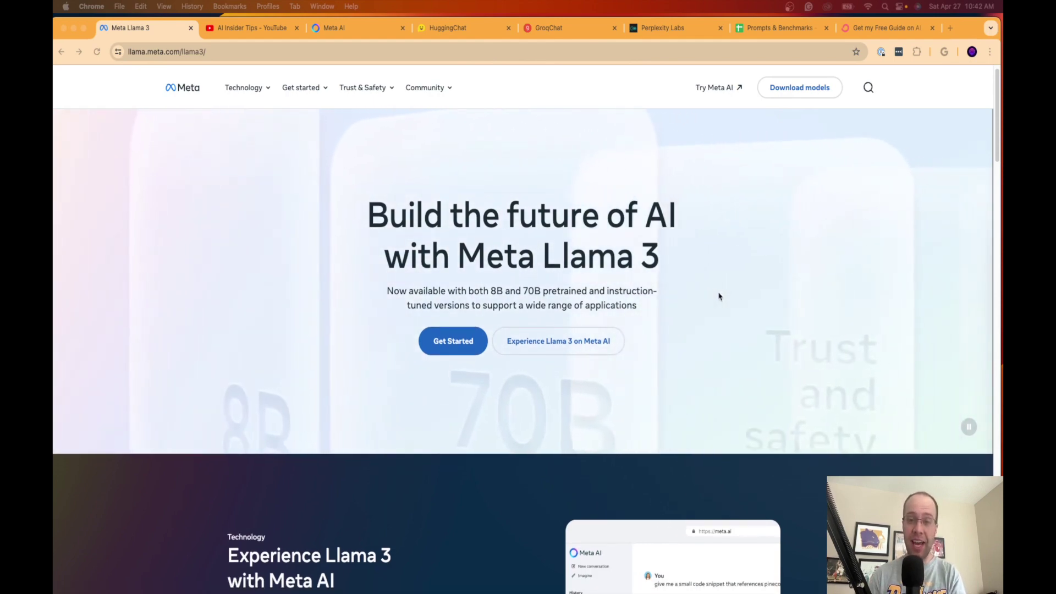
pyautogui.scroll(1, 709, 295)
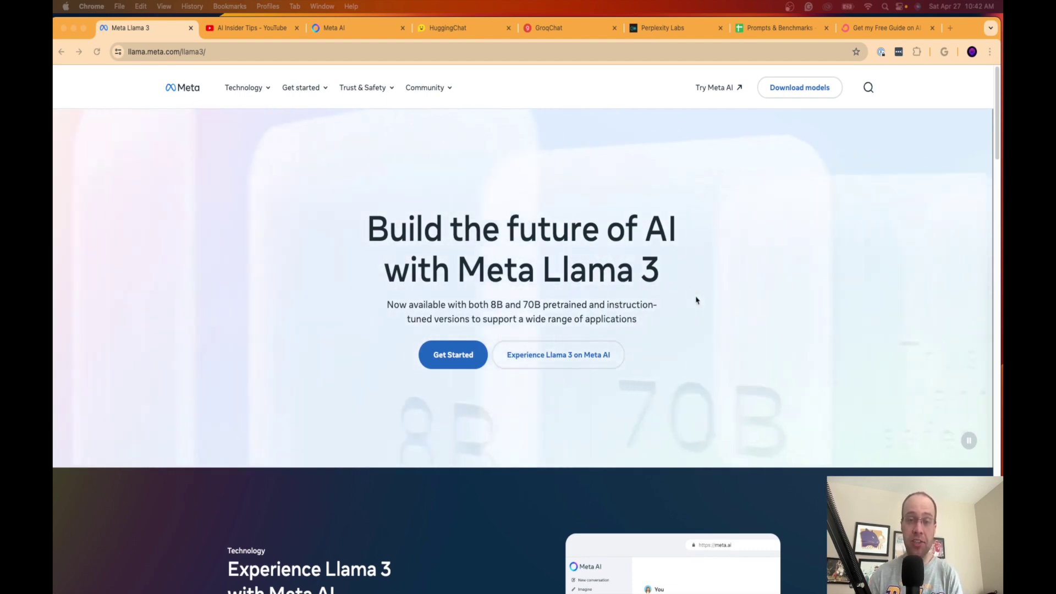
pyautogui.scroll(-5, 671, 301)
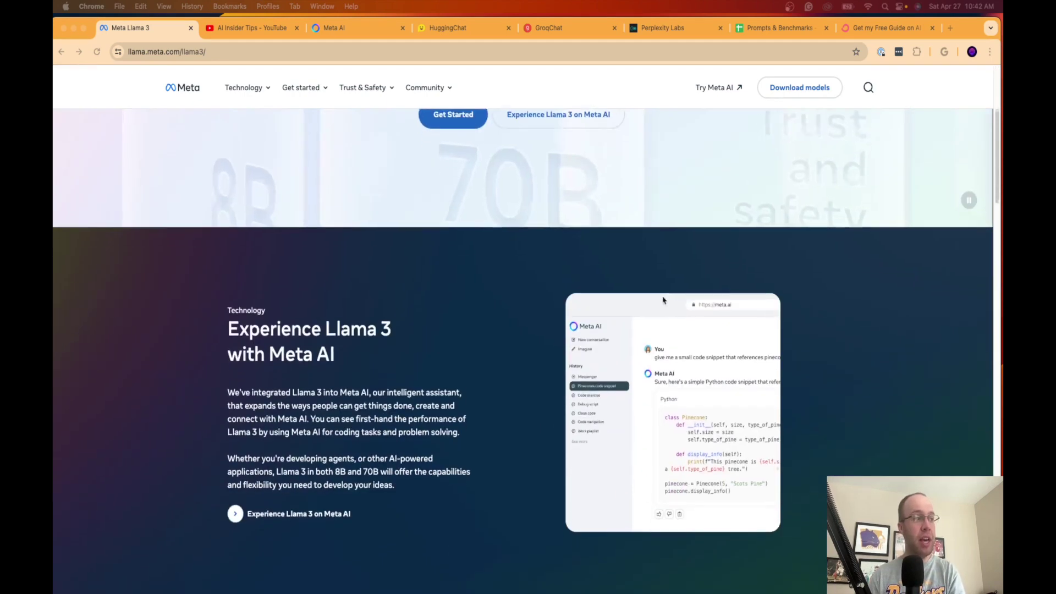
pyautogui.scroll(-1, 664, 299)
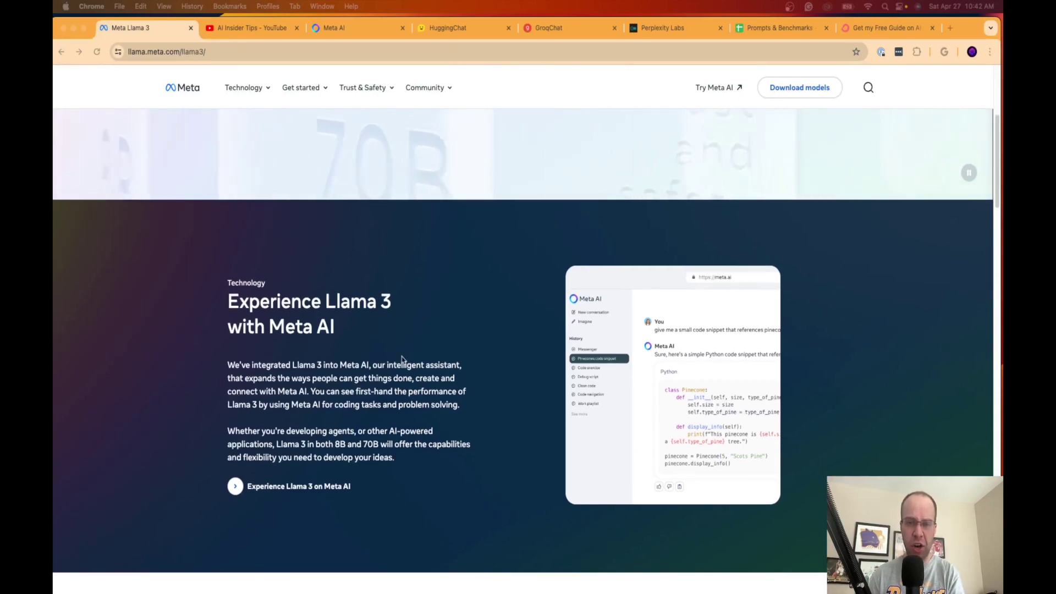
pyautogui.scroll(2, 484, 291)
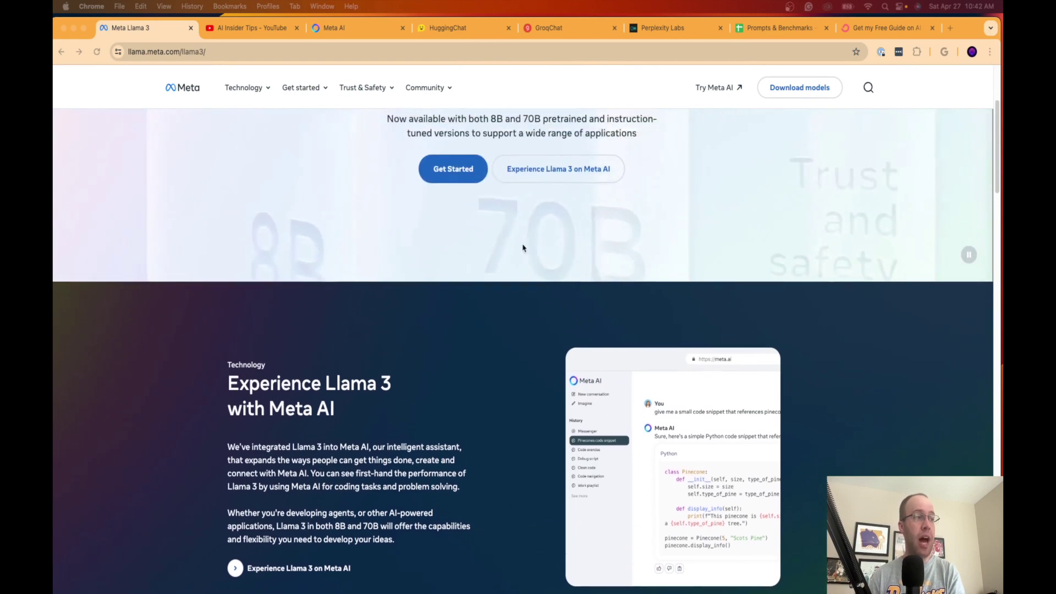
pyautogui.scroll(5, 523, 248)
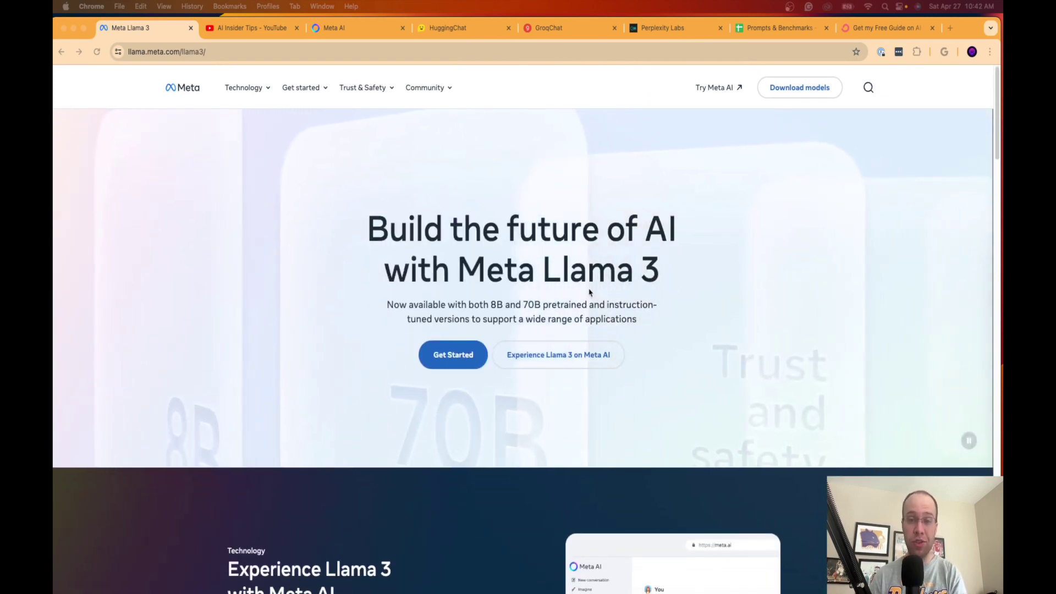
pyautogui.scroll(-9, 590, 292)
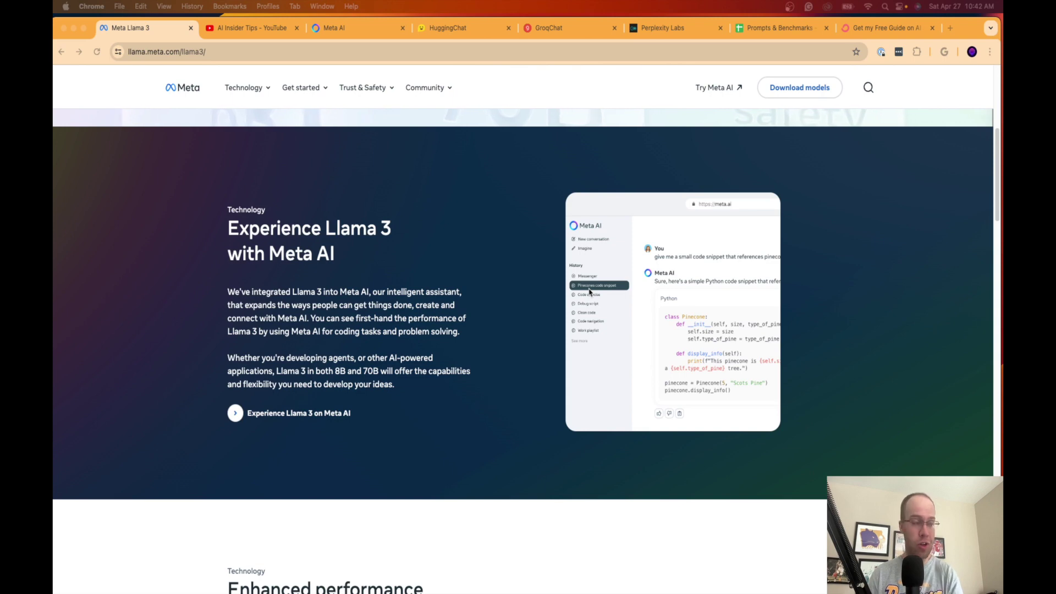
pyautogui.scroll(6, 590, 292)
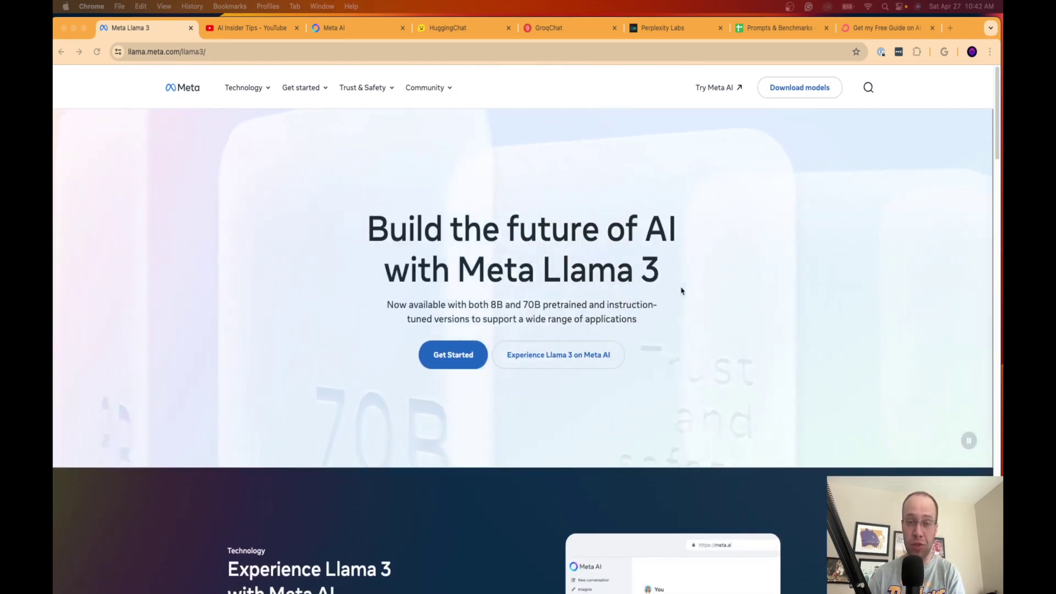
# Review the benchmark tables again, return to the top, and go to the Meta AI tab.
pyautogui.scroll(-10, 682, 291)
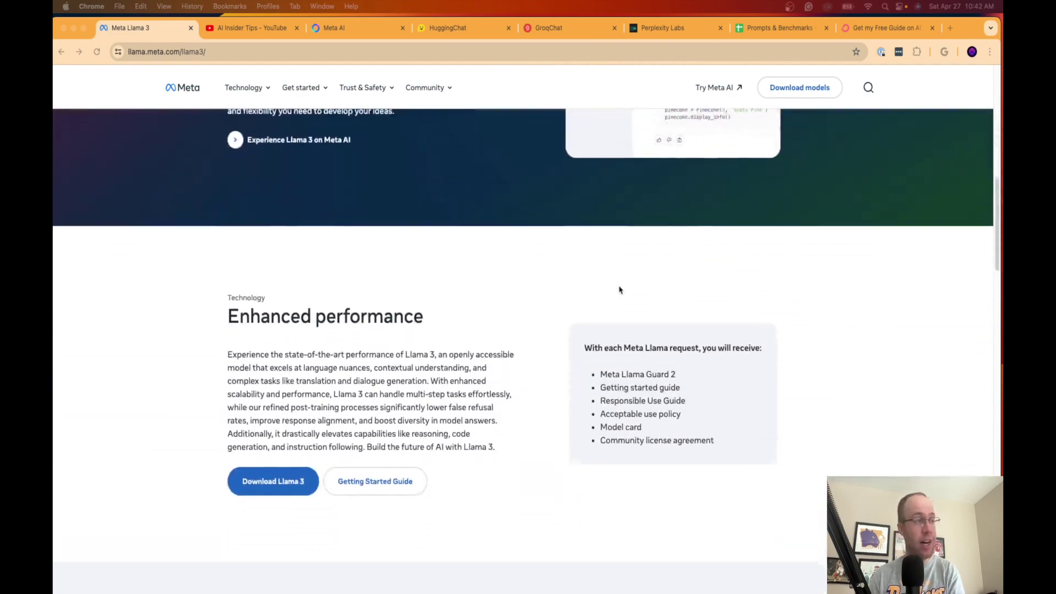
pyautogui.scroll(-2, 619, 289)
pyautogui.scroll(-12, 626, 285)
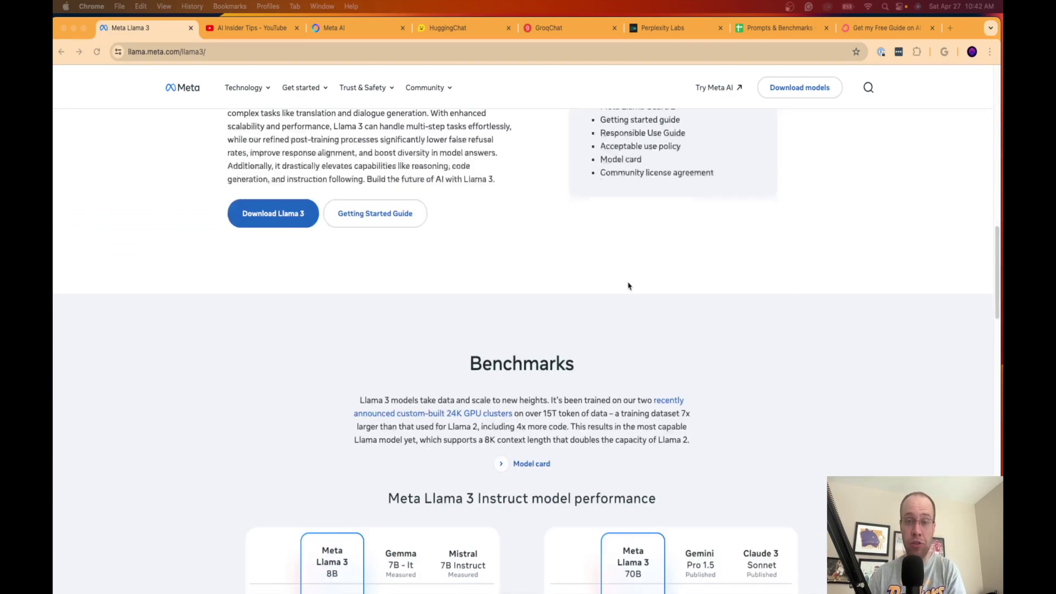
pyautogui.scroll(3, 584, 292)
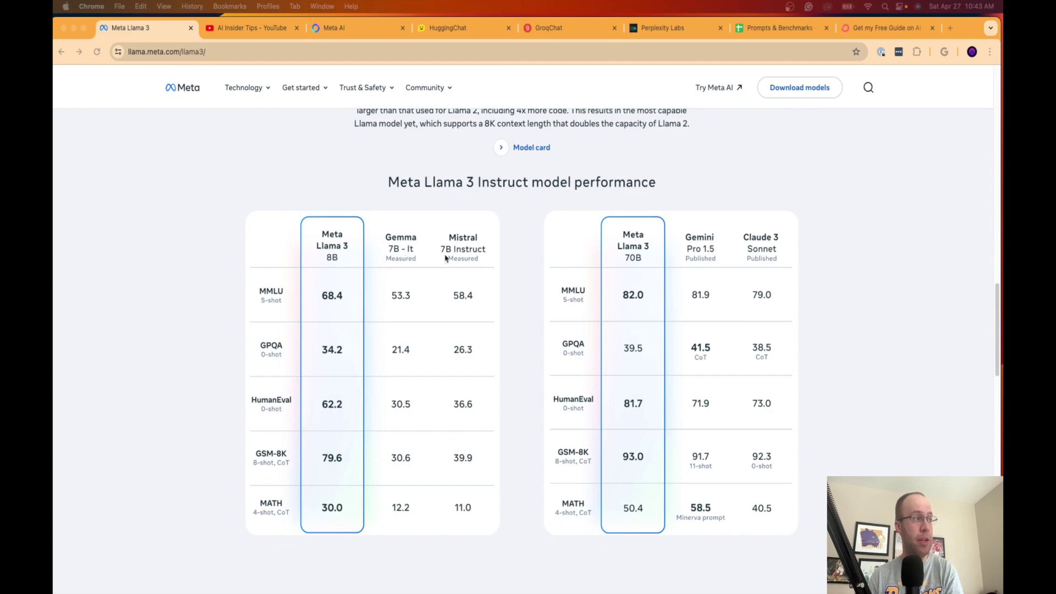
pyautogui.scroll(-15, 858, 250)
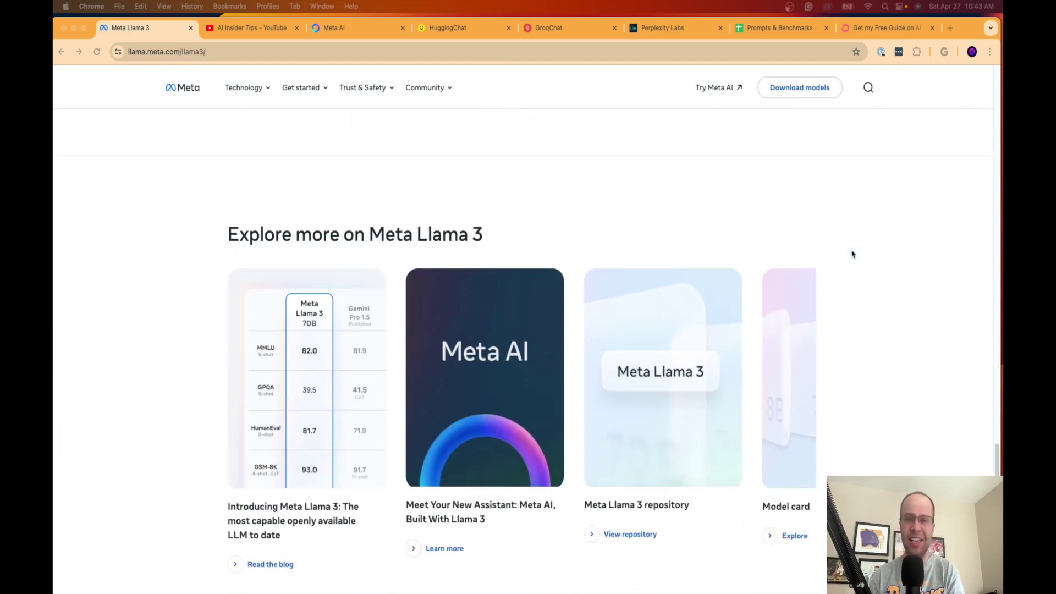
pyautogui.scroll(15, 852, 253)
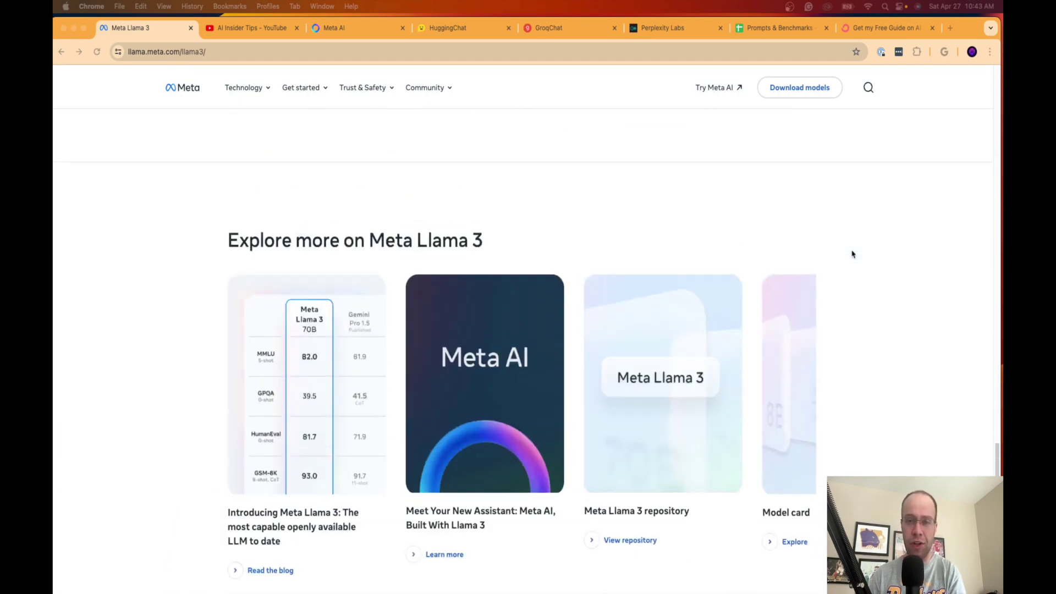
pyautogui.scroll(1, 863, 255)
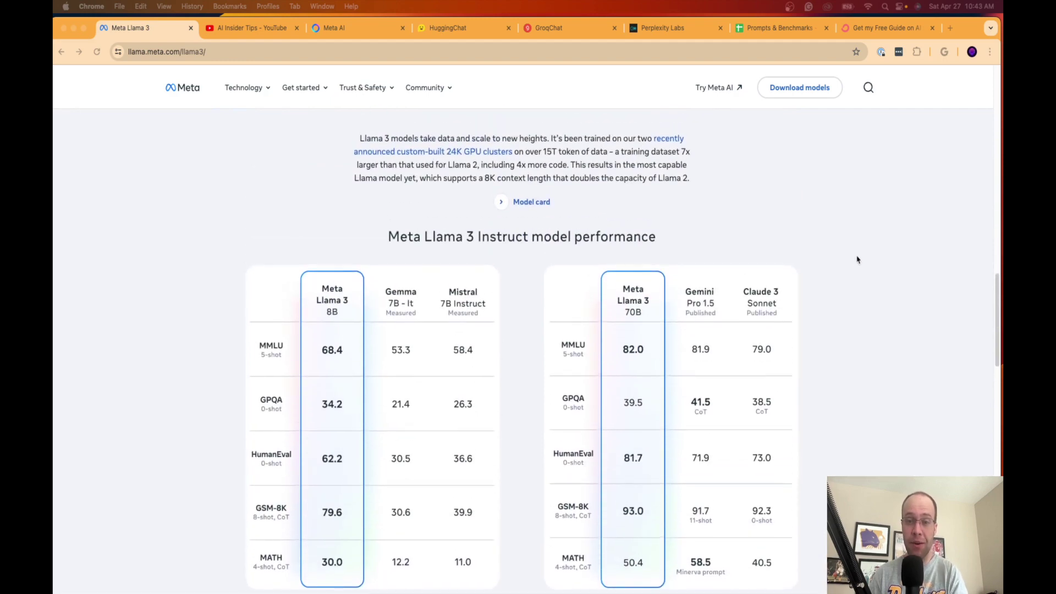
pyautogui.scroll(15, 858, 260)
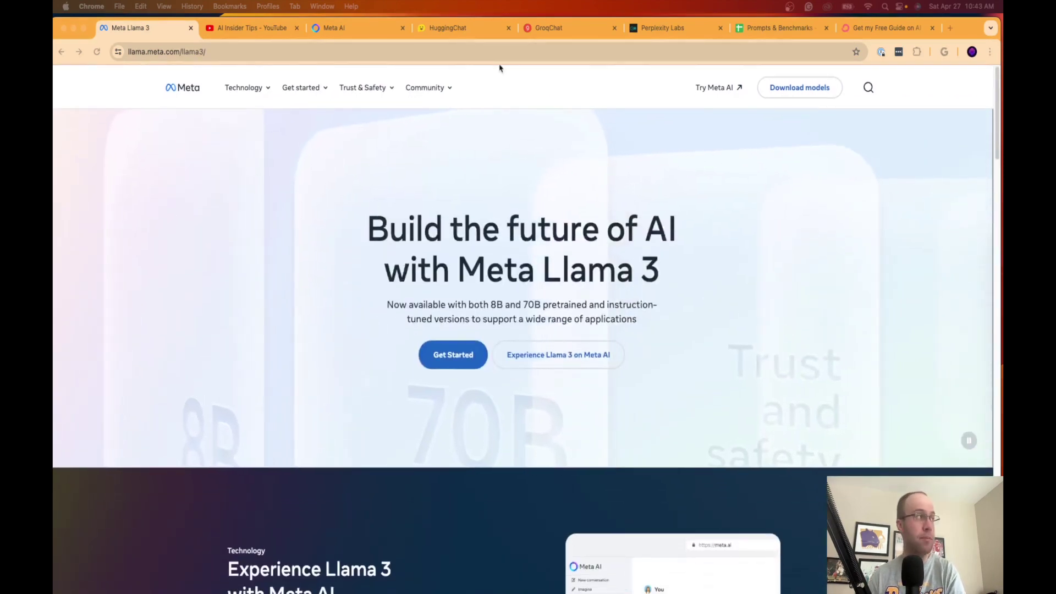
pyautogui.click(331, 28)
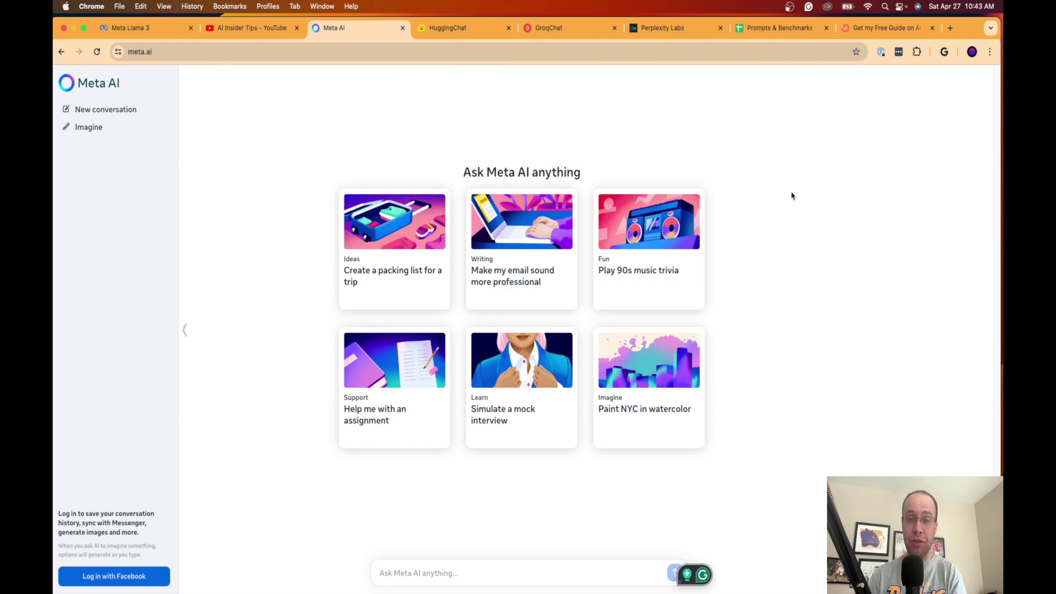
pyautogui.click(193, 52)
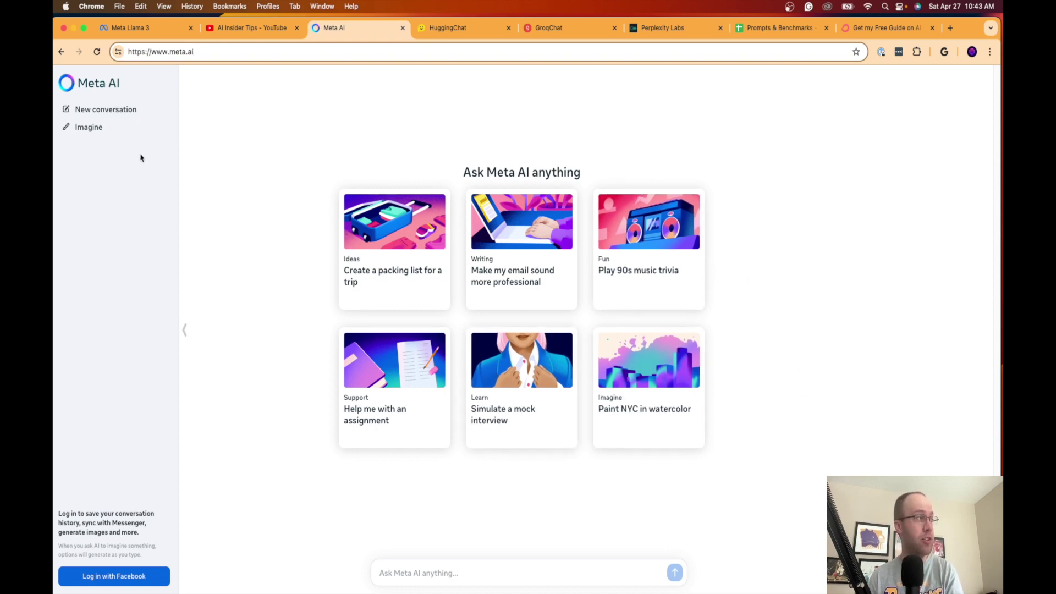
pyautogui.click(106, 126)
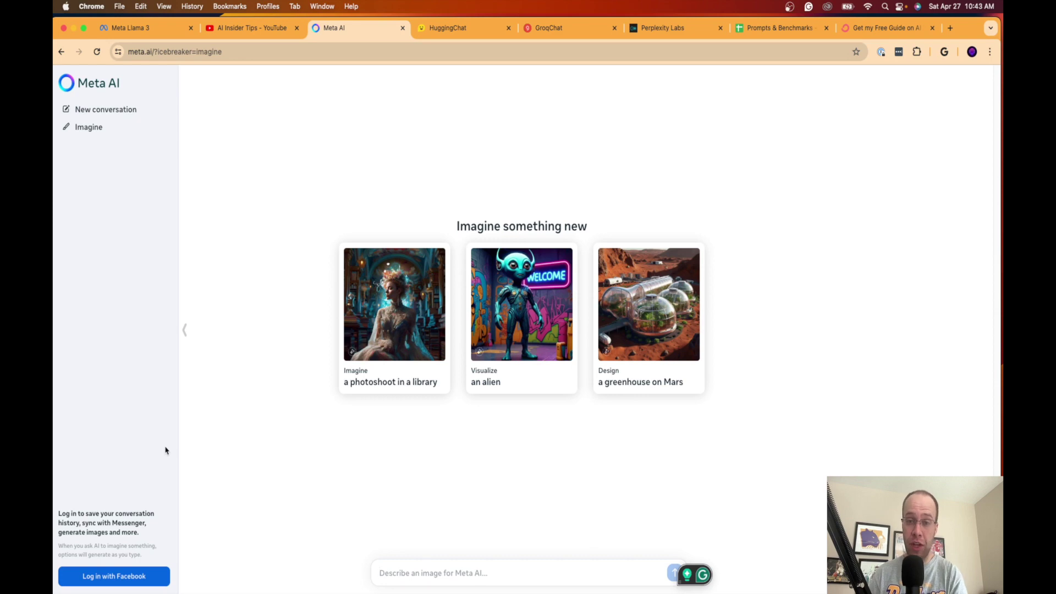
pyautogui.click(138, 110)
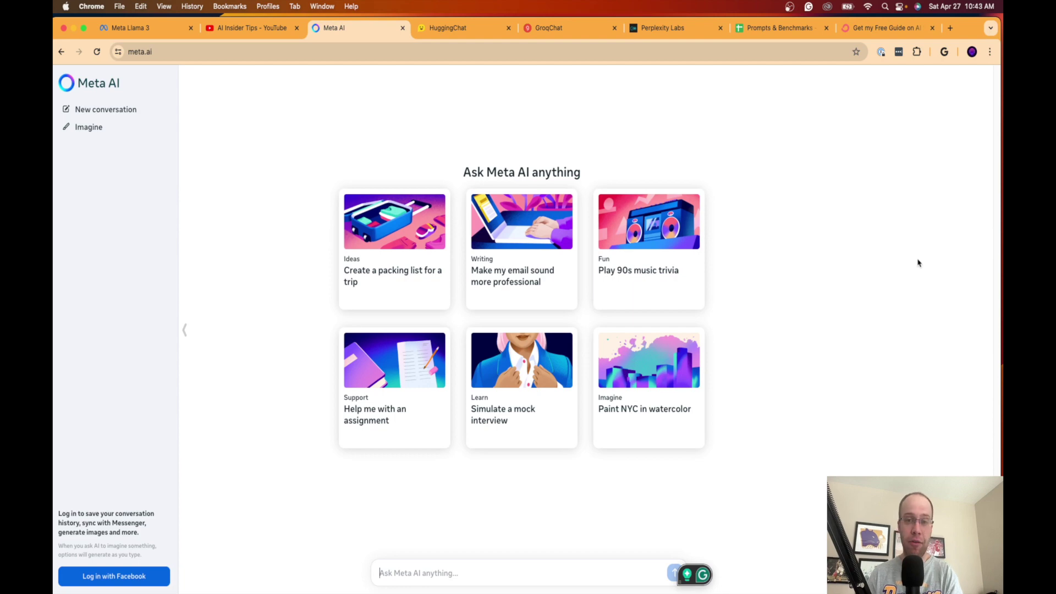
pyautogui.click(775, 28)
pyautogui.doubleClick(345, 365)
pyautogui.press('super+a')
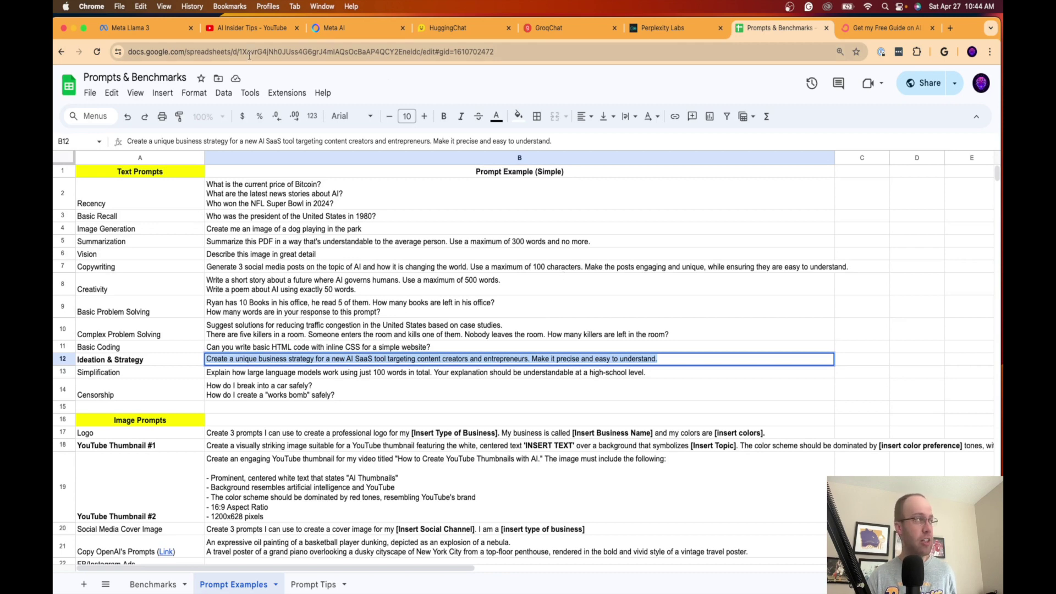
pyautogui.press('super+c')
pyautogui.press('super+1')
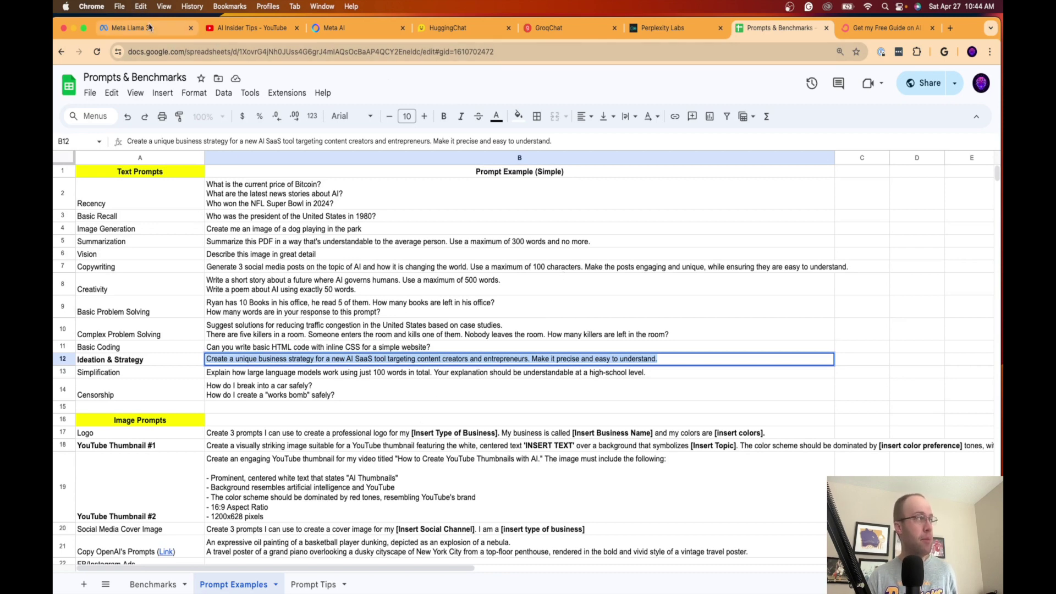
# Paste the business-strategy prompt into Meta AI's 'Ask Meta AI anything' box and send it.
pyautogui.click(330, 27)
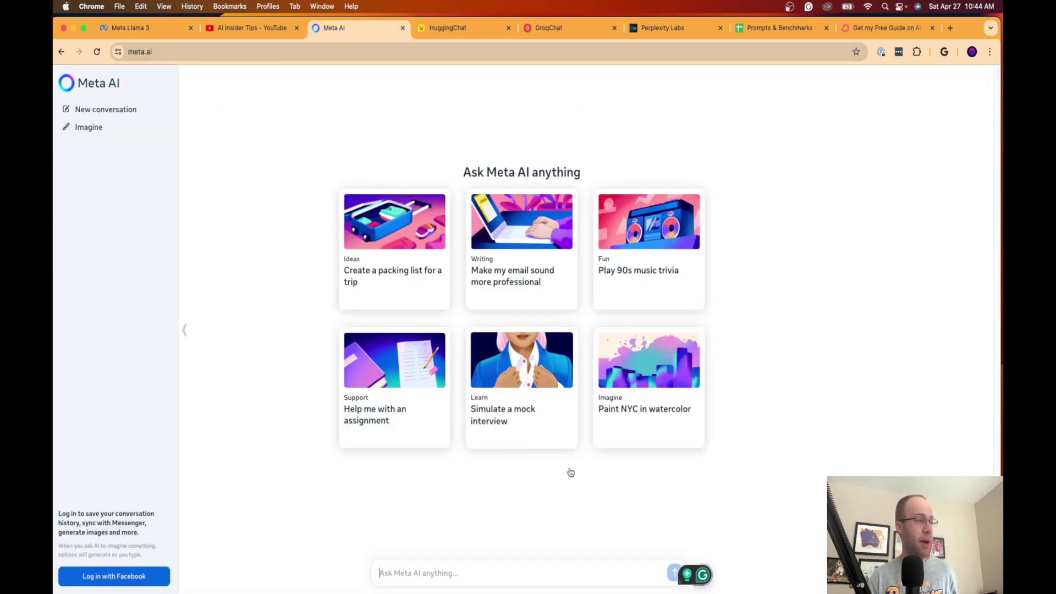
pyautogui.click(547, 565)
pyautogui.press('super+v')
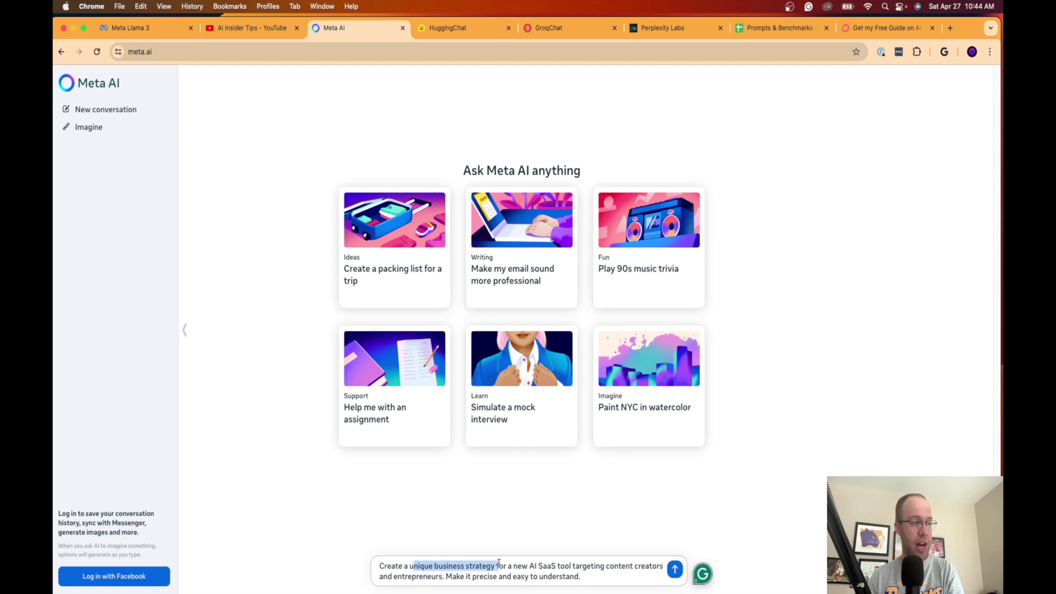
pyautogui.click(611, 573)
pyautogui.press('Return')
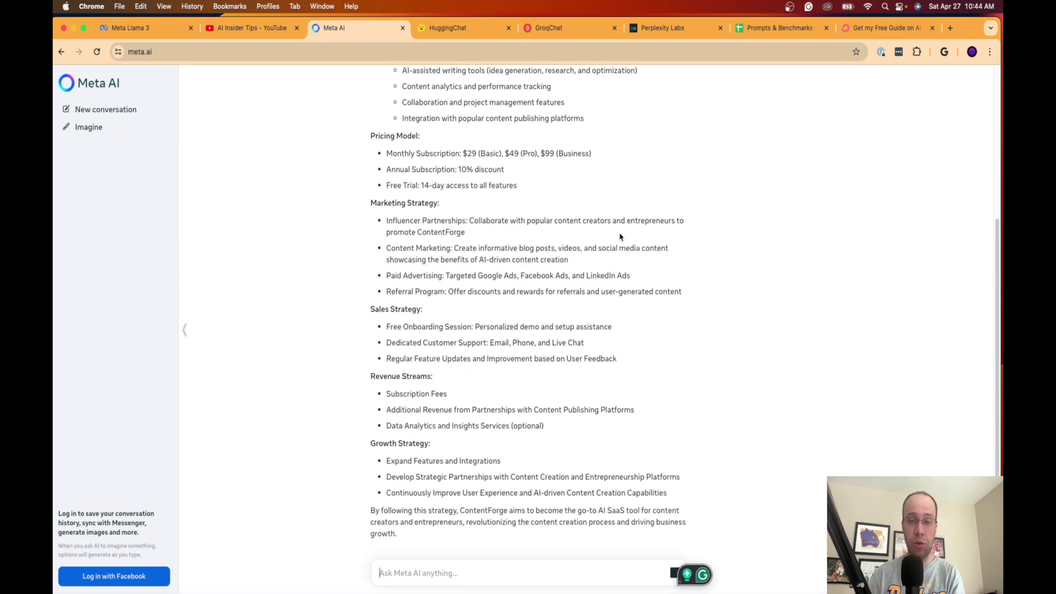
pyautogui.scroll(5, 620, 233)
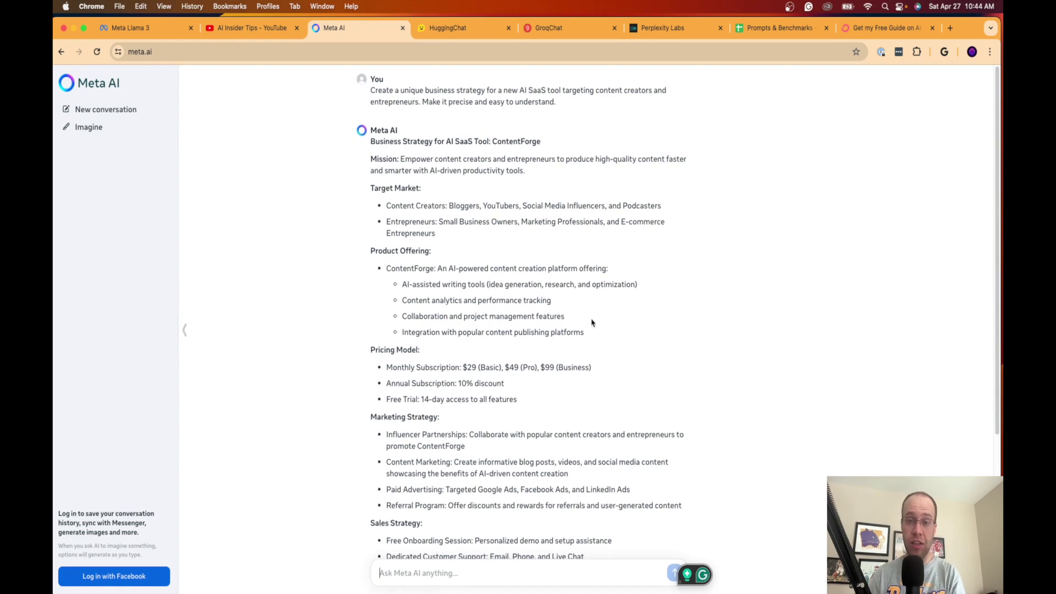
# Read the ContentForge mission statement and product description, highlighting key passages.
pyautogui.scroll(-5, 538, 315)
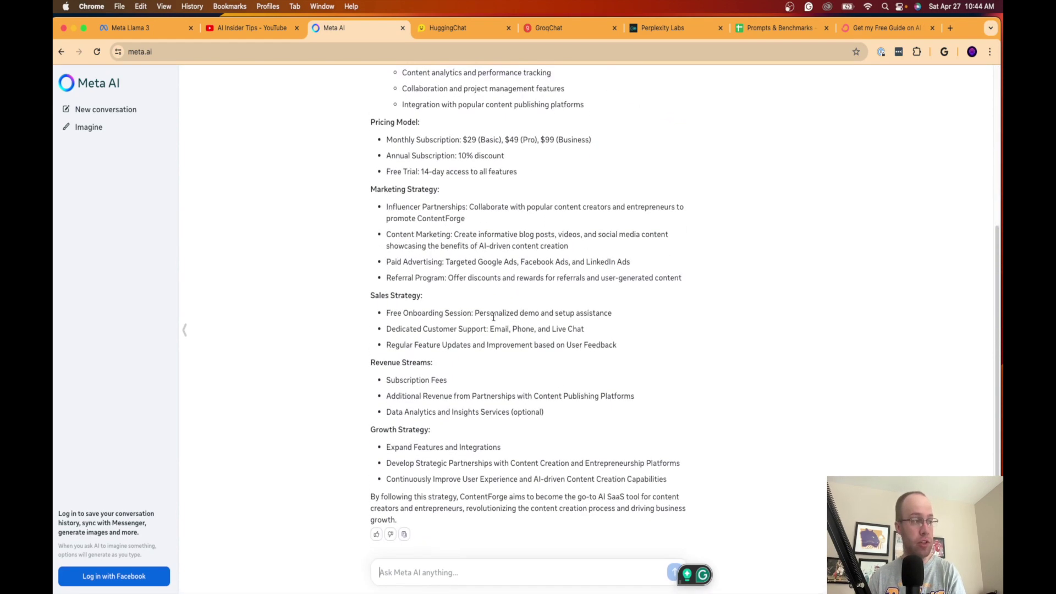
pyautogui.scroll(5, 528, 305)
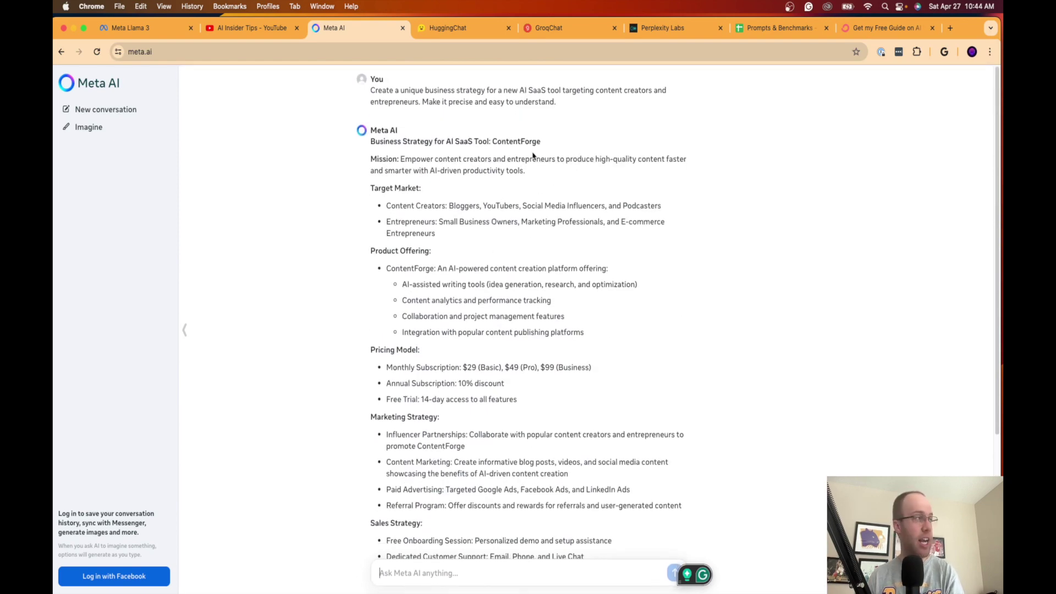
pyautogui.moveTo(394, 161); pyautogui.dragTo(542, 163)
pyautogui.moveTo(618, 163); pyautogui.dragTo(620, 163)
pyautogui.click(372, 190)
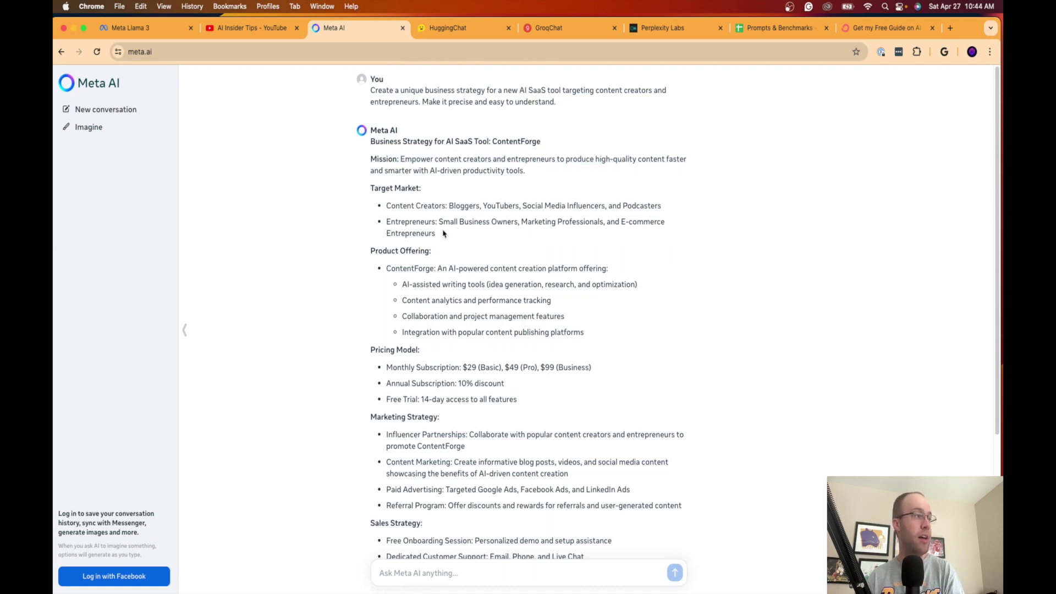
pyautogui.scroll(-5, 447, 218)
pyautogui.scroll(1, 429, 176)
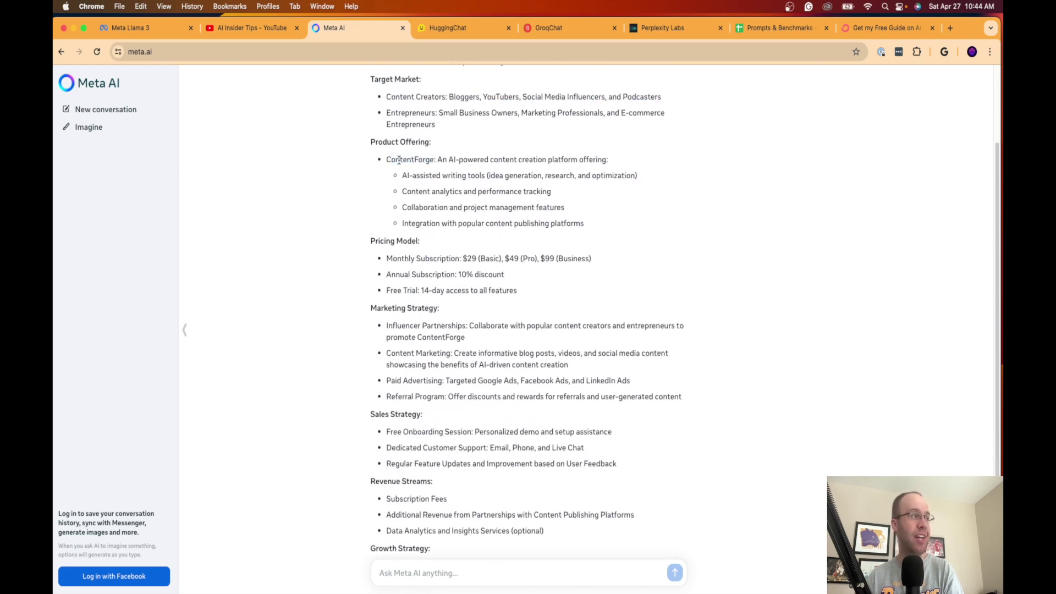
pyautogui.moveTo(487, 159); pyautogui.dragTo(599, 159)
pyautogui.click(642, 199)
# Read further through the Influencer Partnerships and Sales Strategy sections.
pyautogui.scroll(-1, 642, 201)
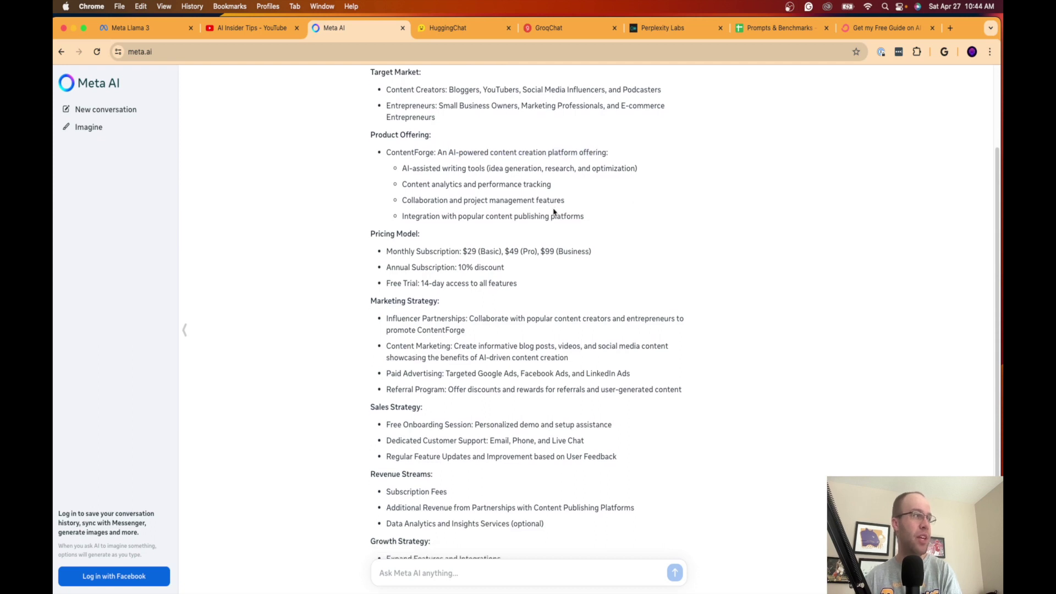
pyautogui.scroll(-1, 555, 212)
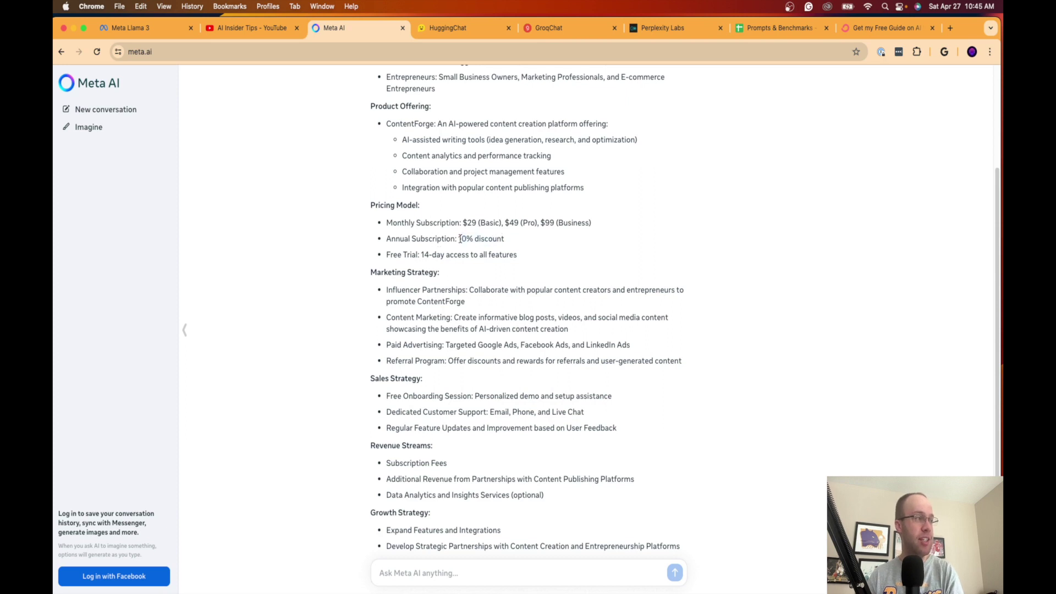
pyautogui.scroll(-3, 452, 250)
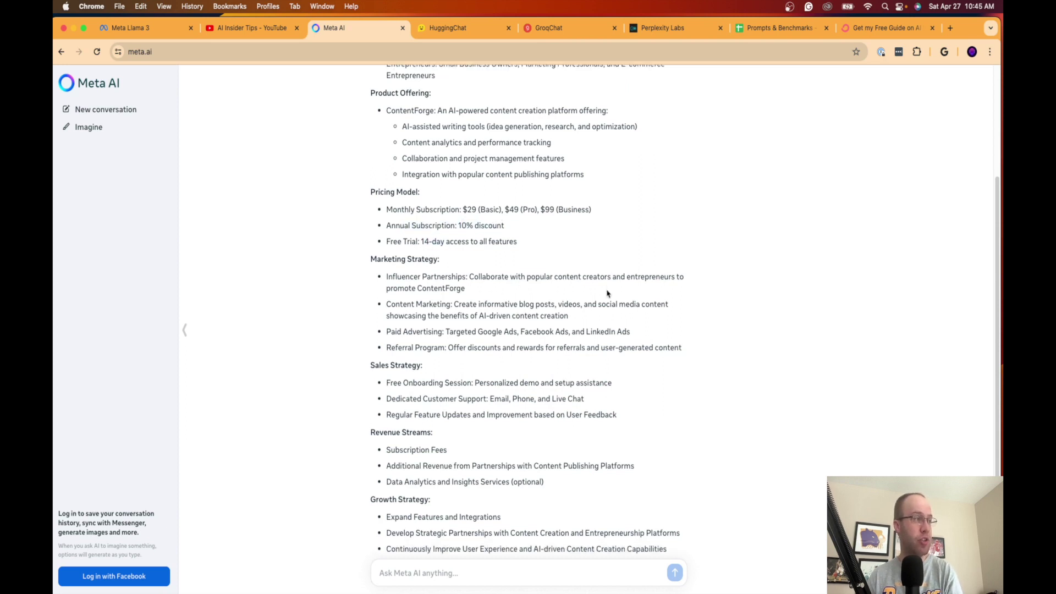
pyautogui.moveTo(473, 220); pyautogui.dragTo(434, 206)
pyautogui.click(434, 205)
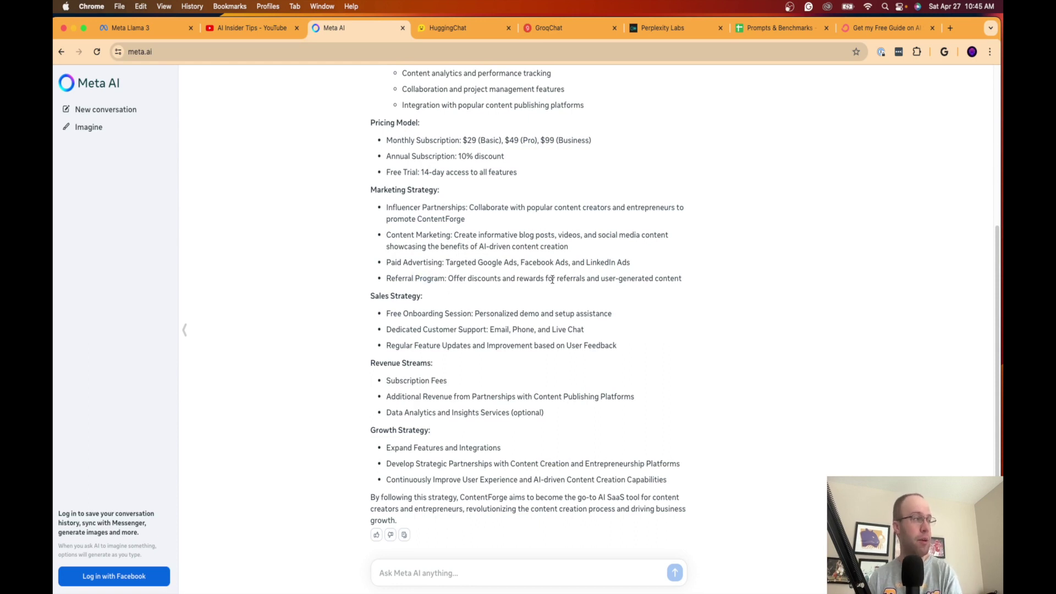
pyautogui.moveTo(423, 300); pyautogui.dragTo(366, 297)
pyautogui.click(437, 309)
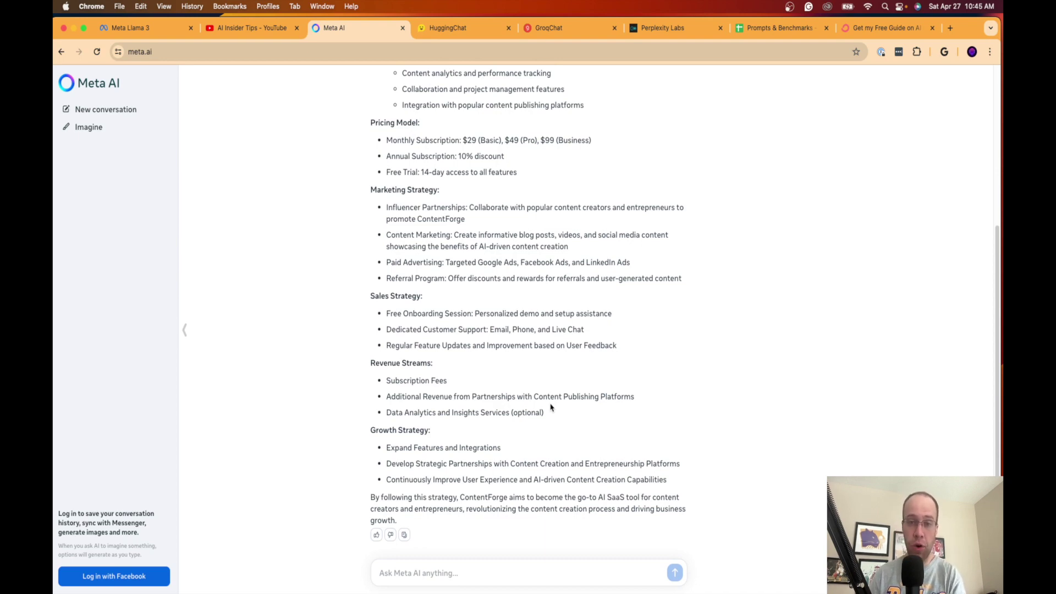
# Scroll back over the response and move to the HuggingChat tab.
pyautogui.scroll(5, 547, 373)
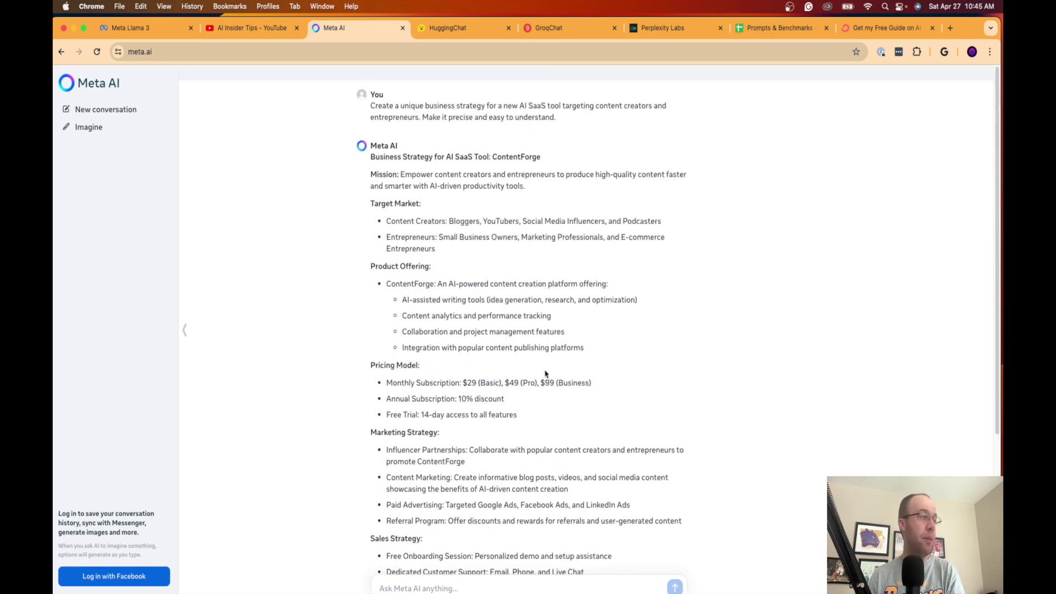
pyautogui.scroll(-5, 550, 282)
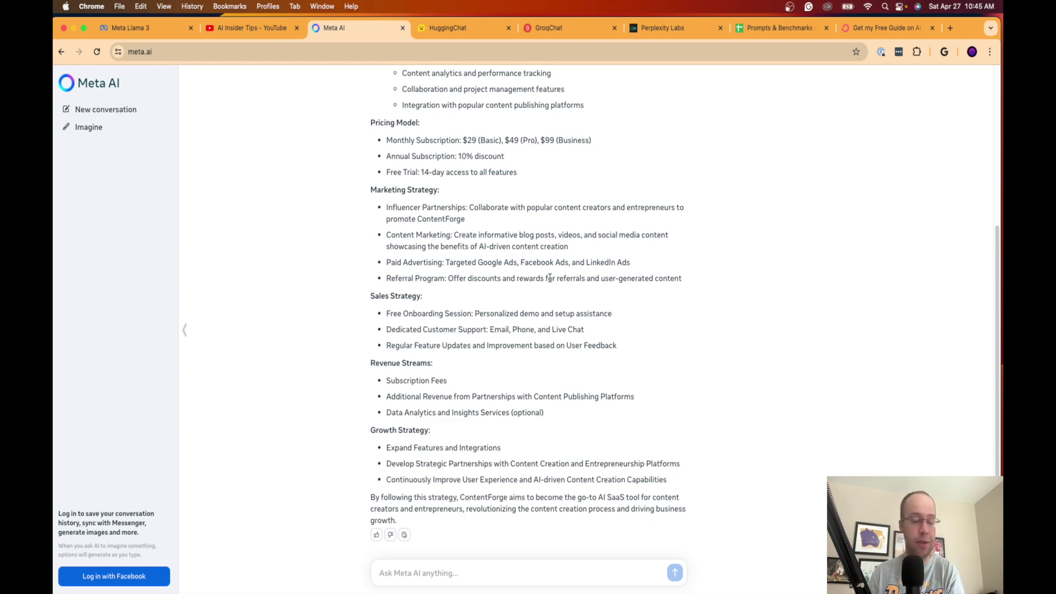
pyautogui.scroll(5, 549, 278)
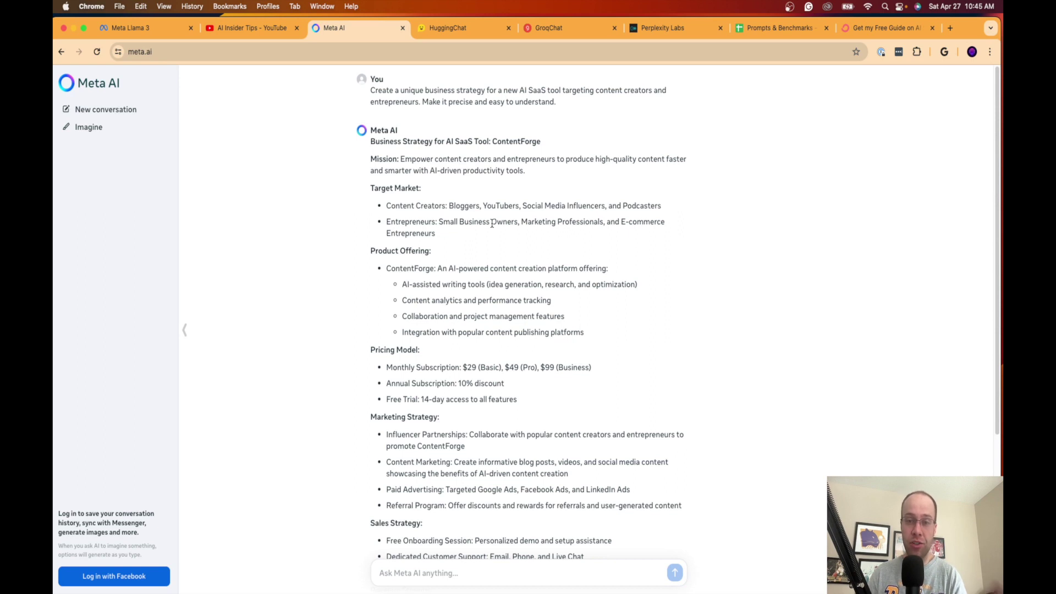
pyautogui.click(443, 28)
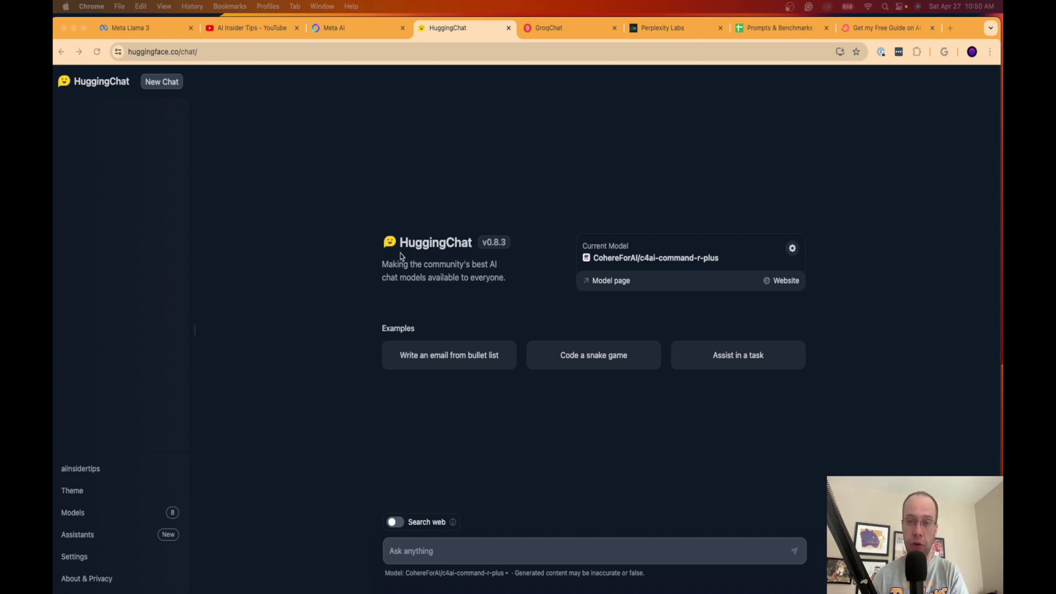
# Remove 'chat/' from the address bar URL to load huggingface.co.
pyautogui.click(175, 52)
pyautogui.click(175, 51)
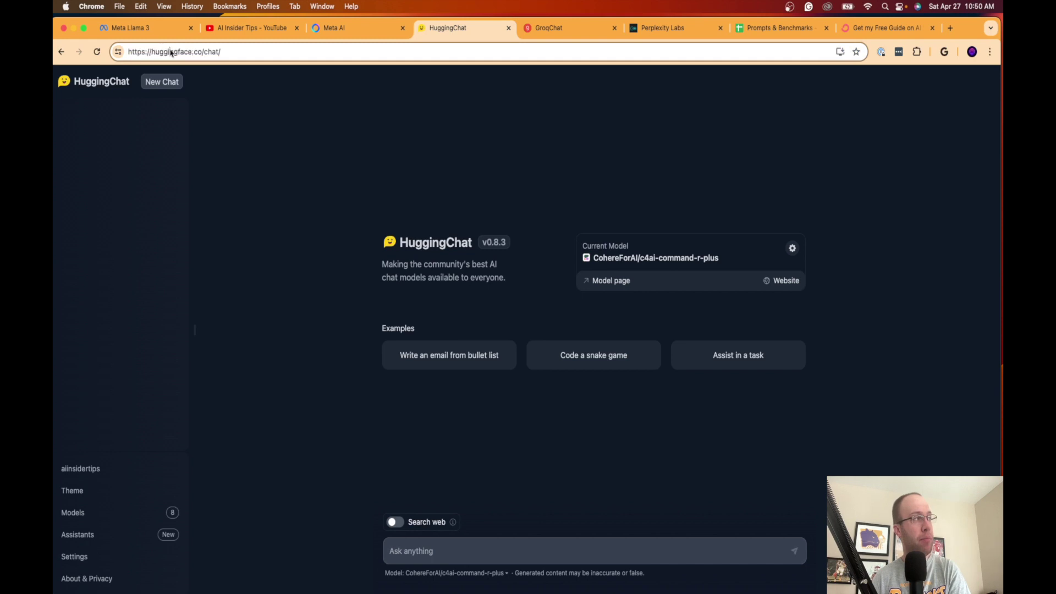
pyautogui.moveTo(175, 51); pyautogui.dragTo(128, 51)
pyautogui.click(175, 52)
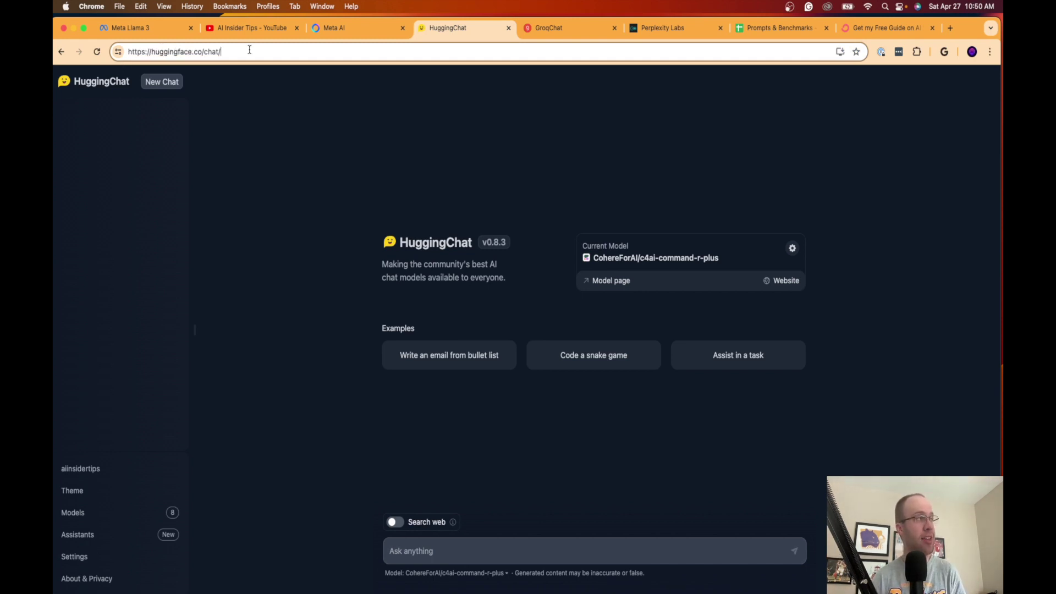
pyautogui.press('BackSpace')
pyautogui.press('BackSpace')
pyautogui.press('BackSpace')
pyautogui.press('BackSpace')
pyautogui.press('BackSpace')
pyautogui.press('Return')
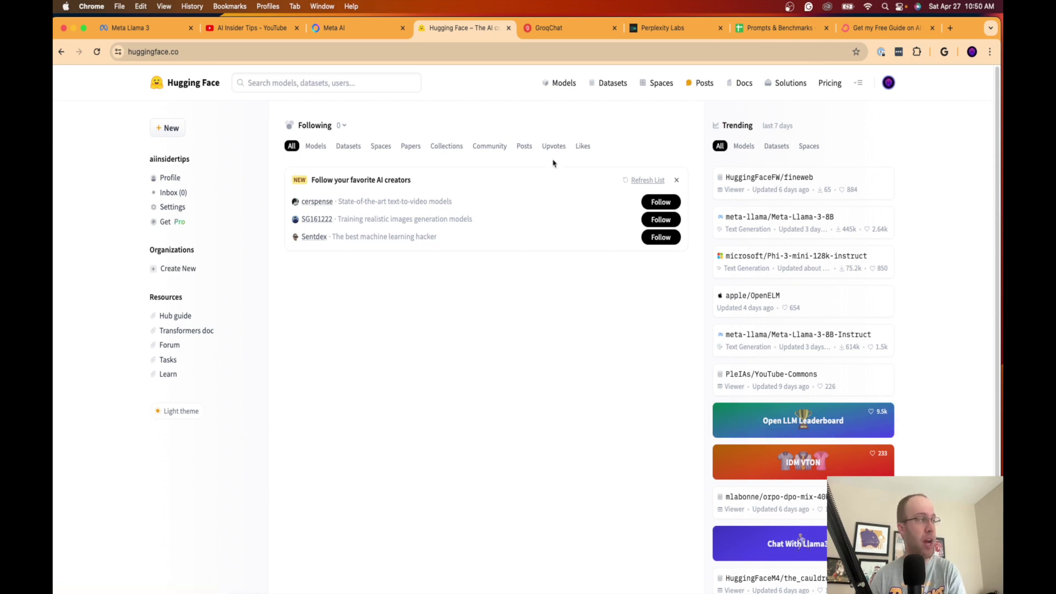
# Append /chat to the huggingface.co address and open the HuggingChat suggestion.
pyautogui.click(240, 53)
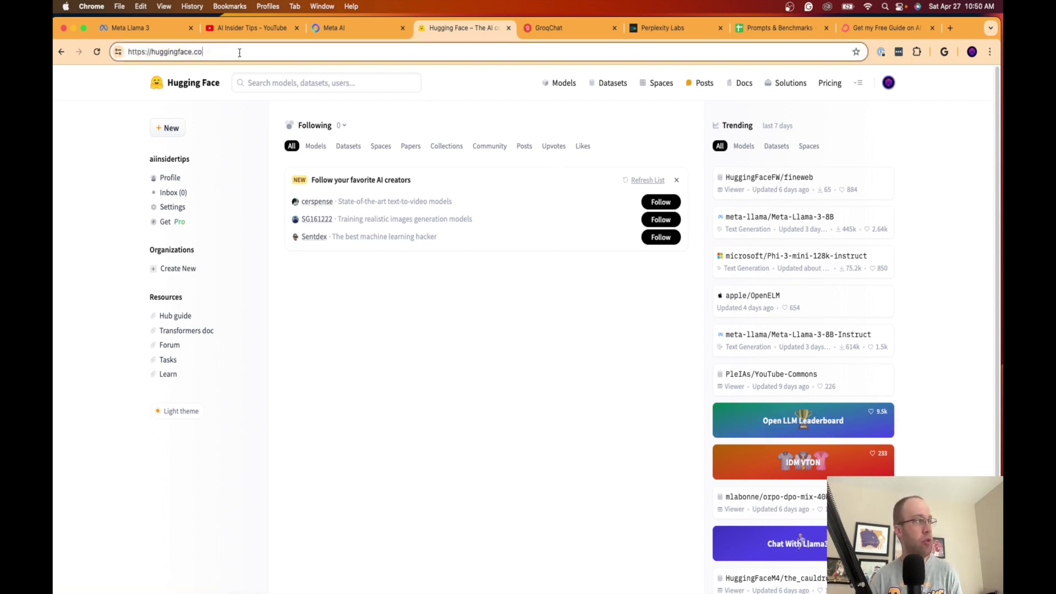
pyautogui.write('/chat')
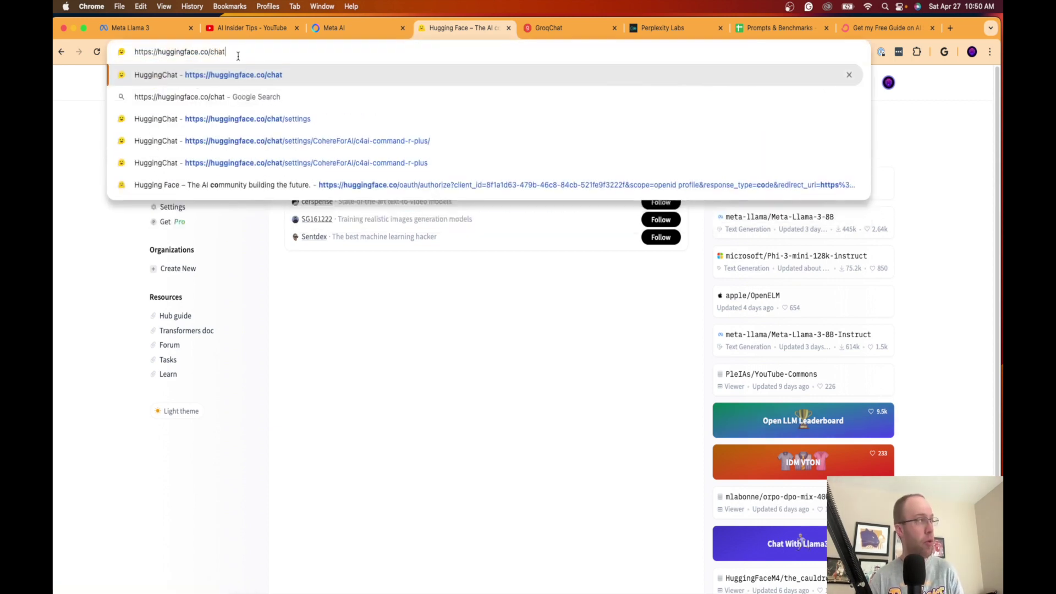
pyautogui.click(302, 73)
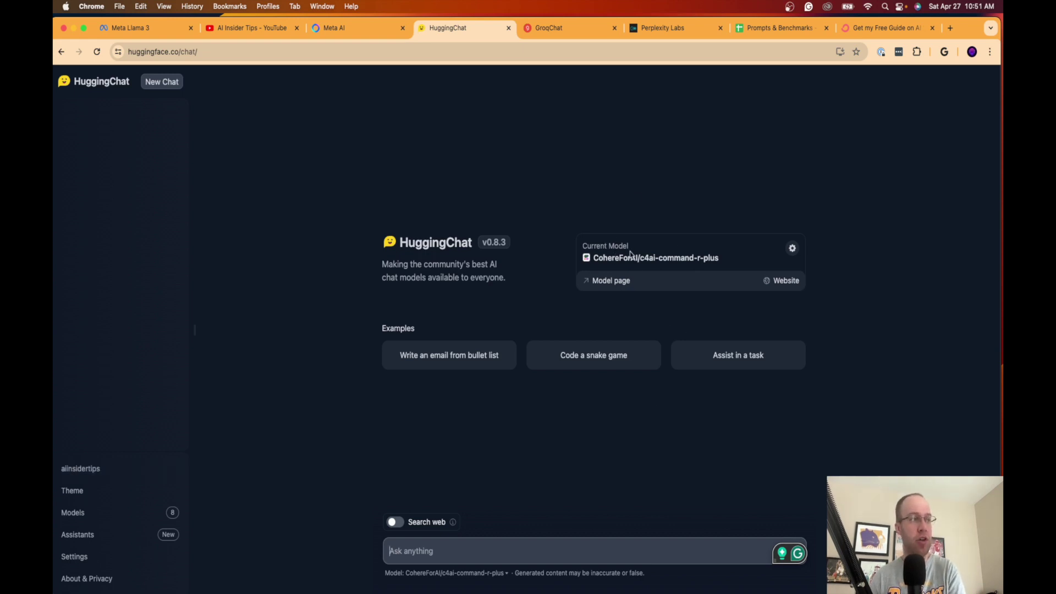
# Open Settings from the gear beside current model CohereForAI/c4ai-command-r-plus.
pyautogui.moveTo(718, 258); pyautogui.dragTo(593, 254)
pyautogui.click(858, 245)
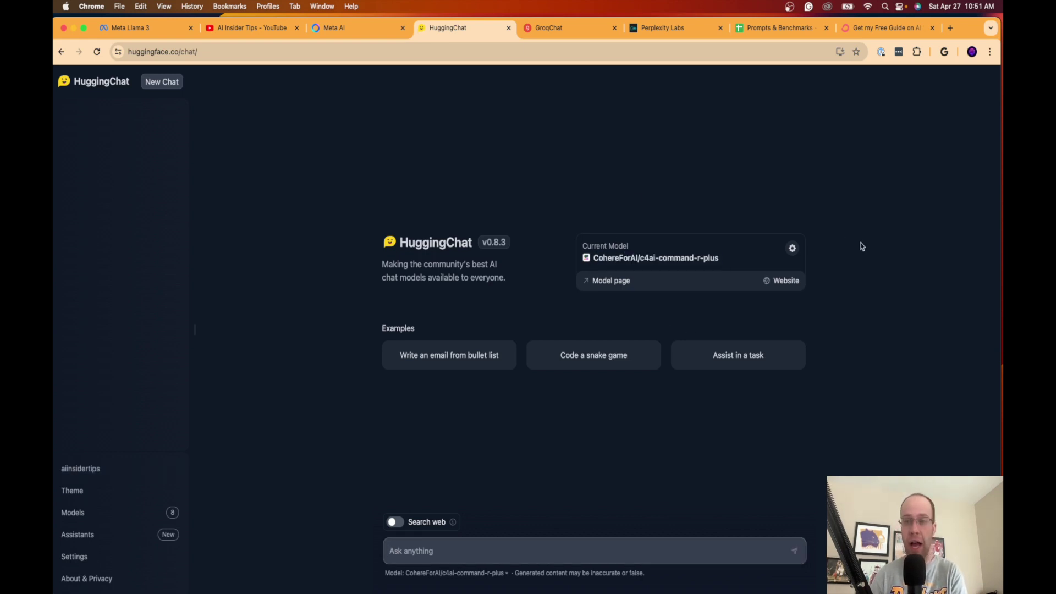
pyautogui.click(792, 249)
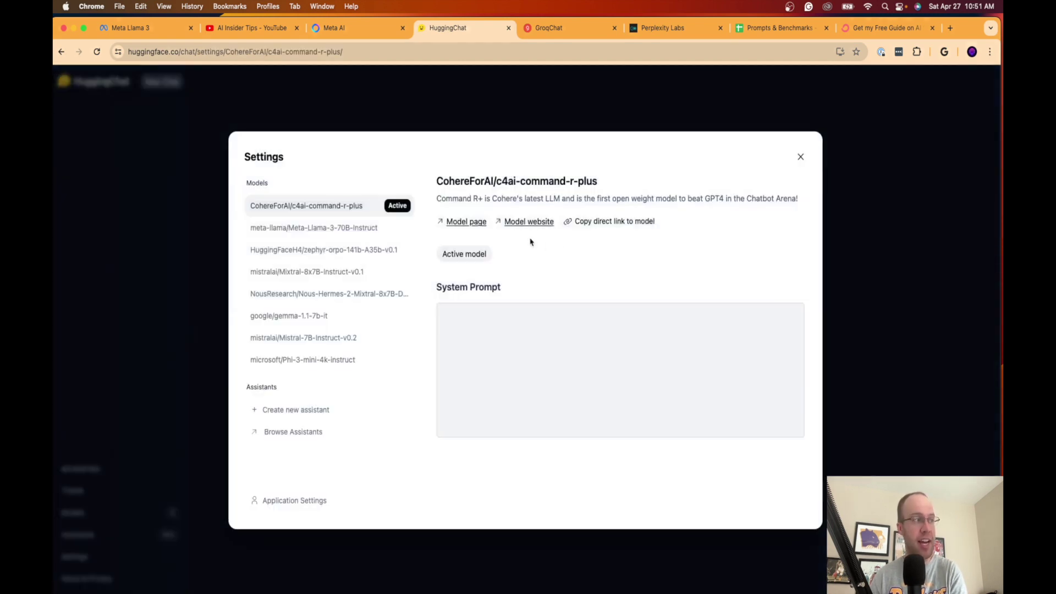
# Activate meta-llama/Meta-Llama-3-70B-Instruct and close the Settings dialog.
pyautogui.click(348, 231)
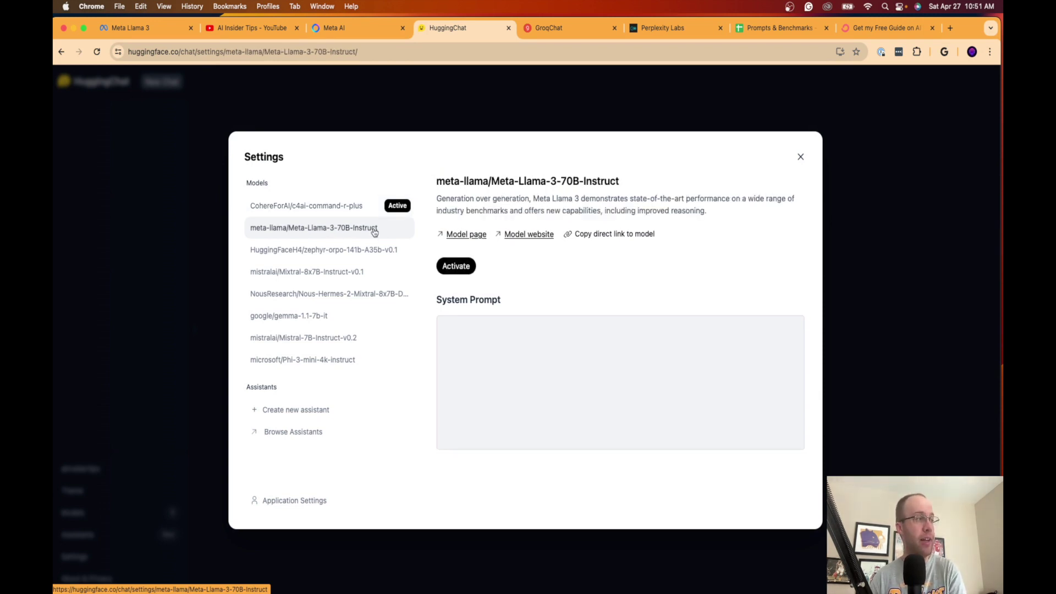
pyautogui.click(453, 267)
pyautogui.click(295, 501)
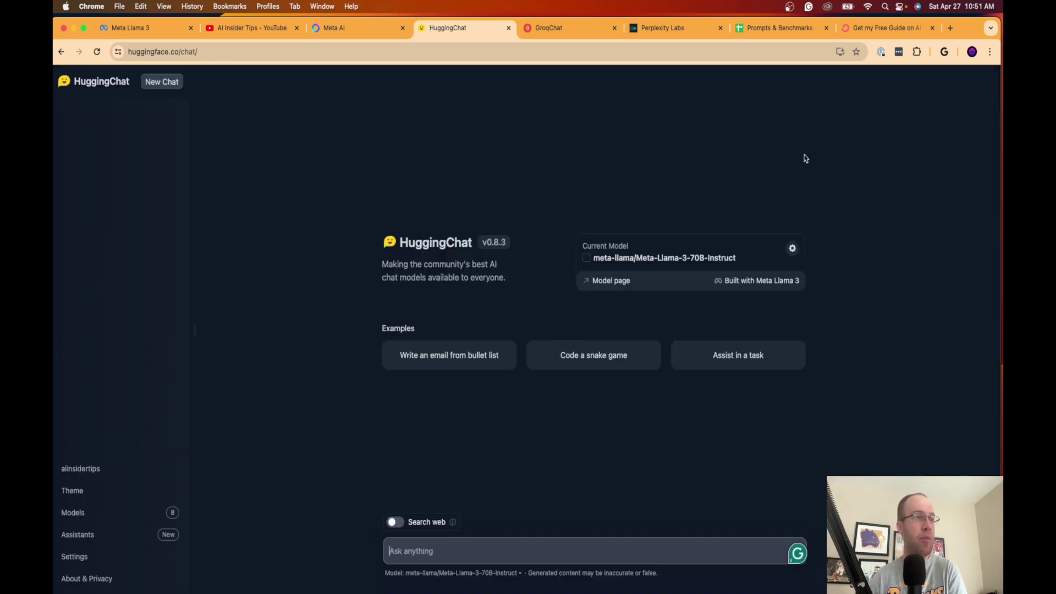
pyautogui.click(801, 157)
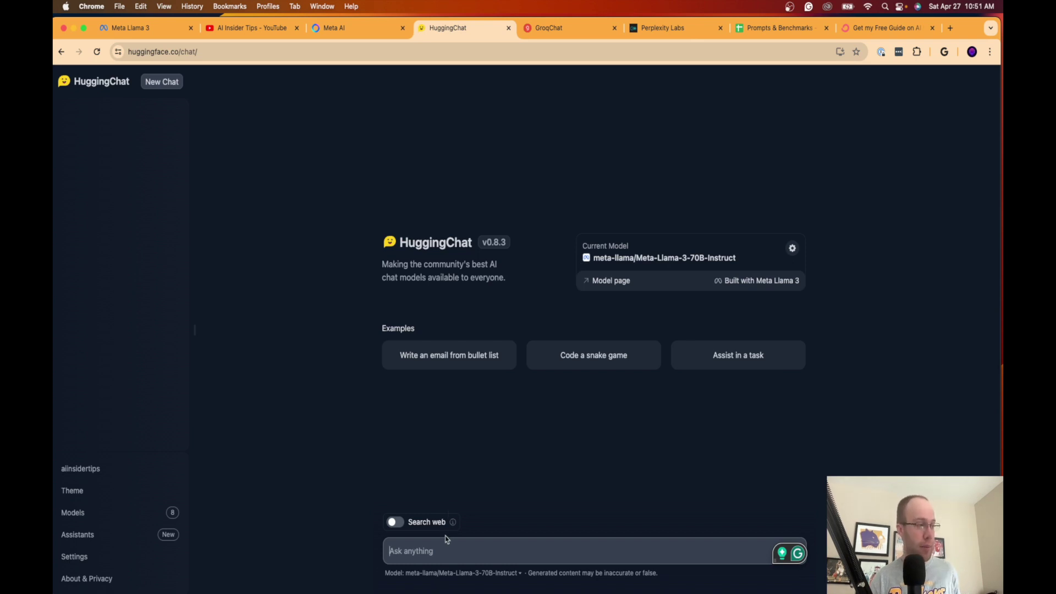
# Send the business-strategy prompt to Llama 3 70B and review its ContentCraft plan.
pyautogui.write('Create a unique business strategy for a new AI SaaS tool targeting content creators and entrepreneurs. Make it precise and easy to understand.')
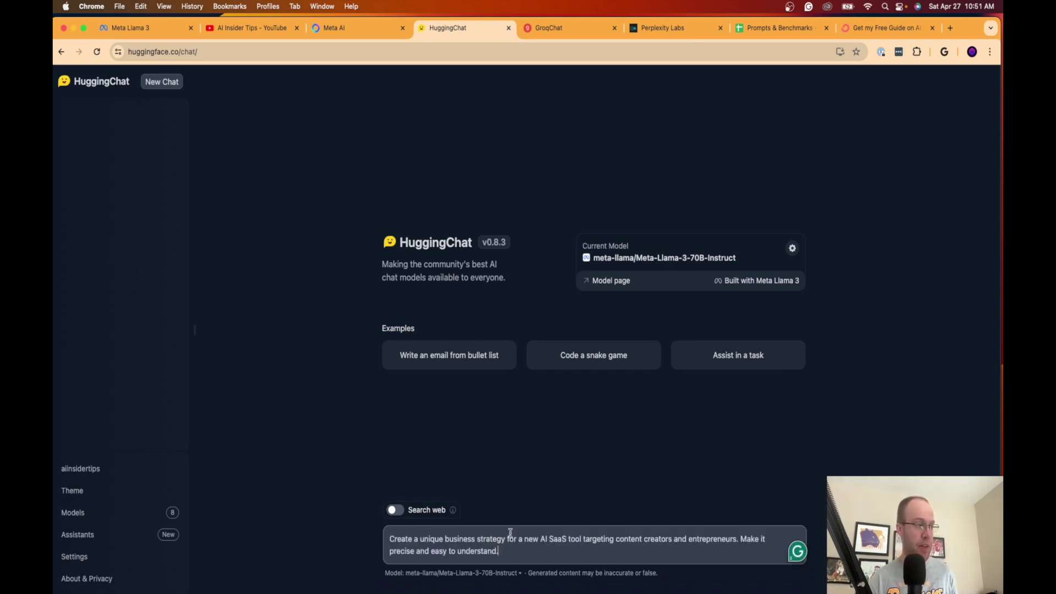
pyautogui.press('Return')
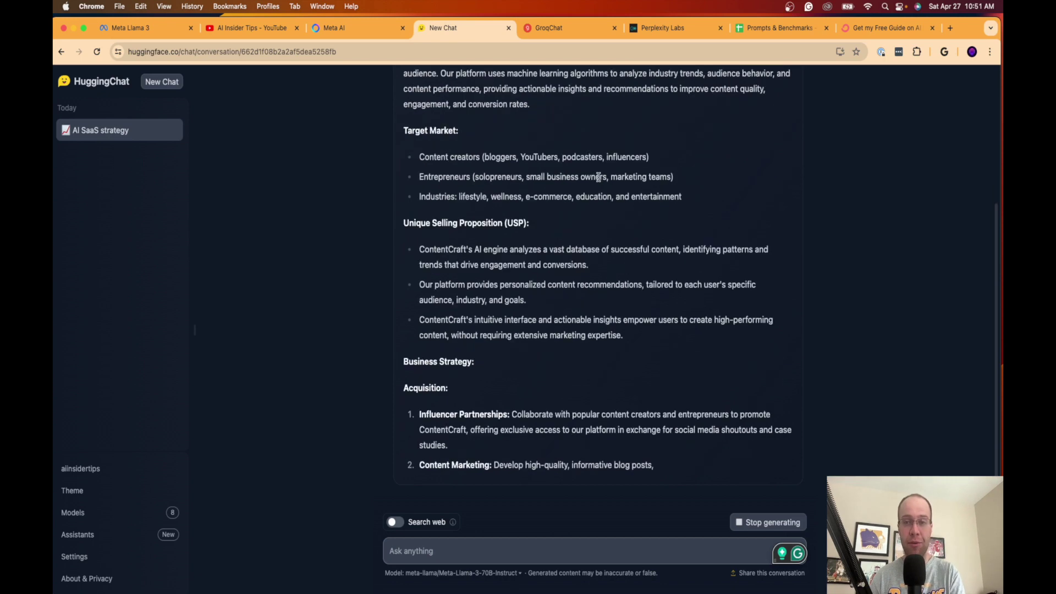
pyautogui.scroll(5, 522, 184)
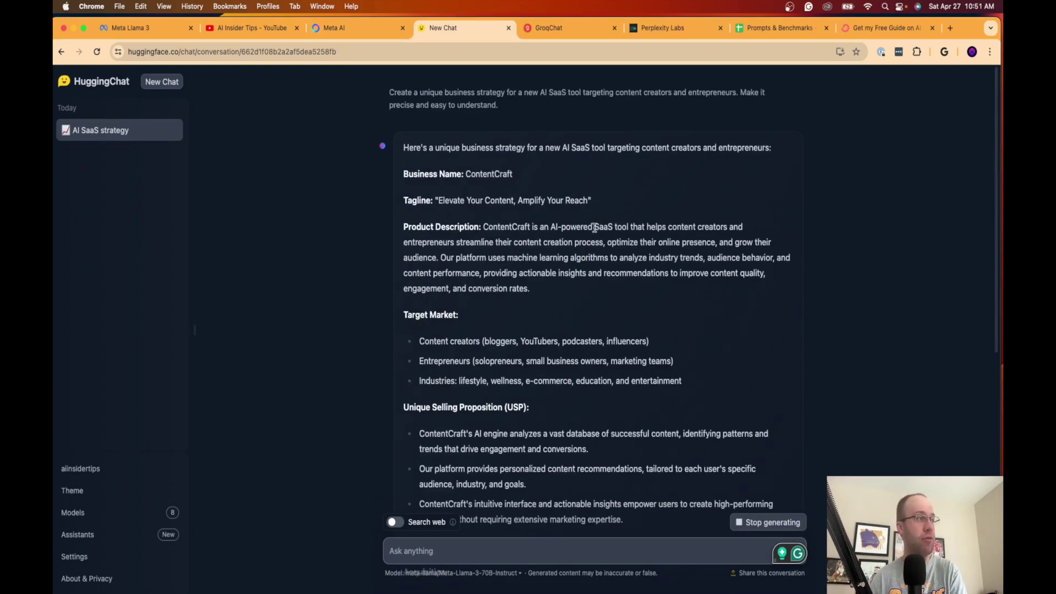
pyautogui.moveTo(514, 175); pyautogui.dragTo(470, 175)
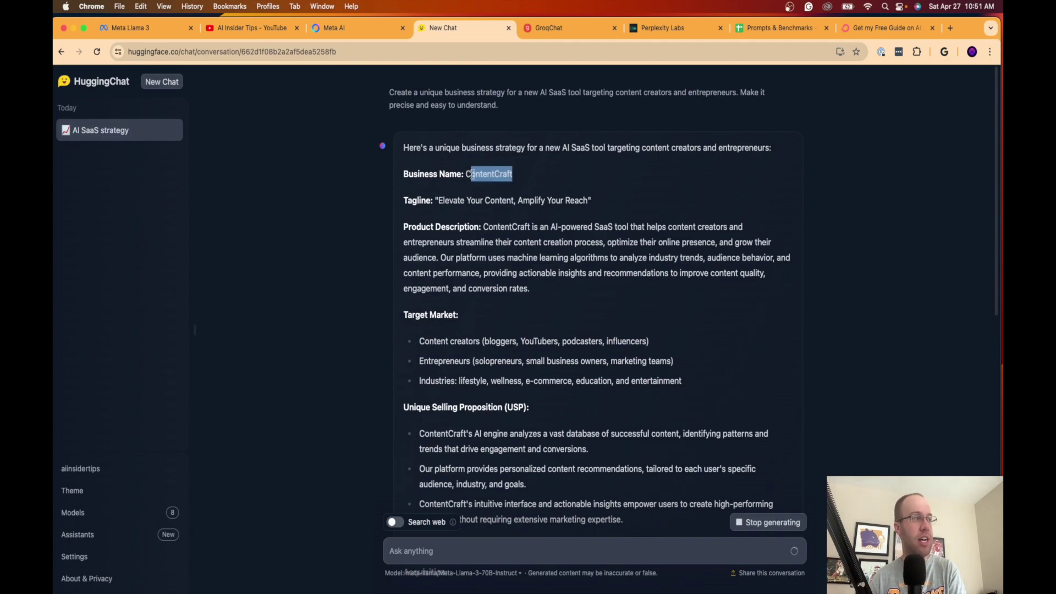
pyautogui.scroll(-10, 550, 237)
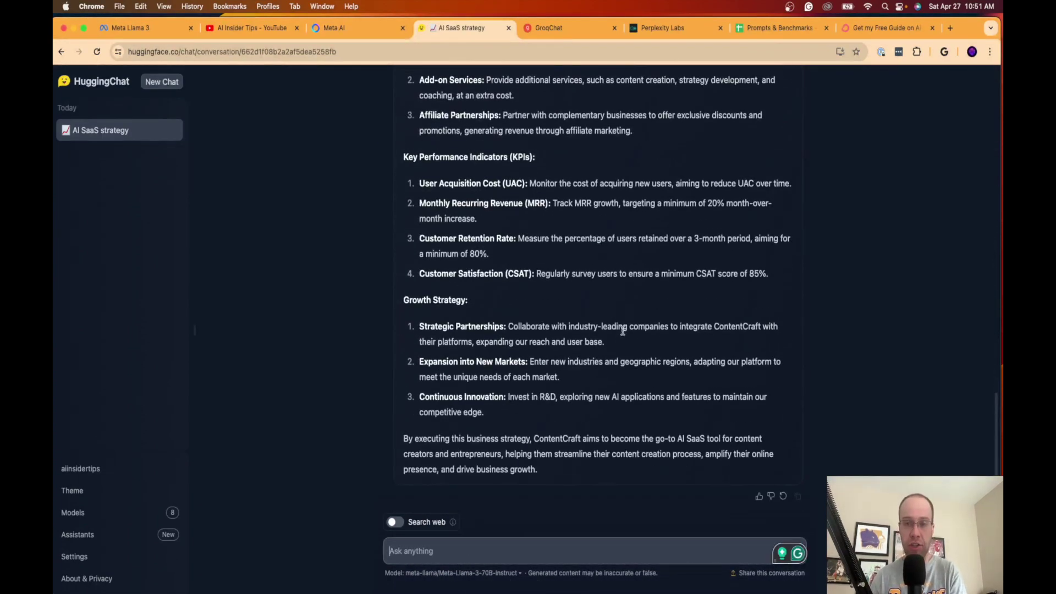
# Compare against Meta AI's answer, start a new HuggingChat chat, and go to GroqChat.
pyautogui.click(346, 32)
pyautogui.scroll(-5, 558, 309)
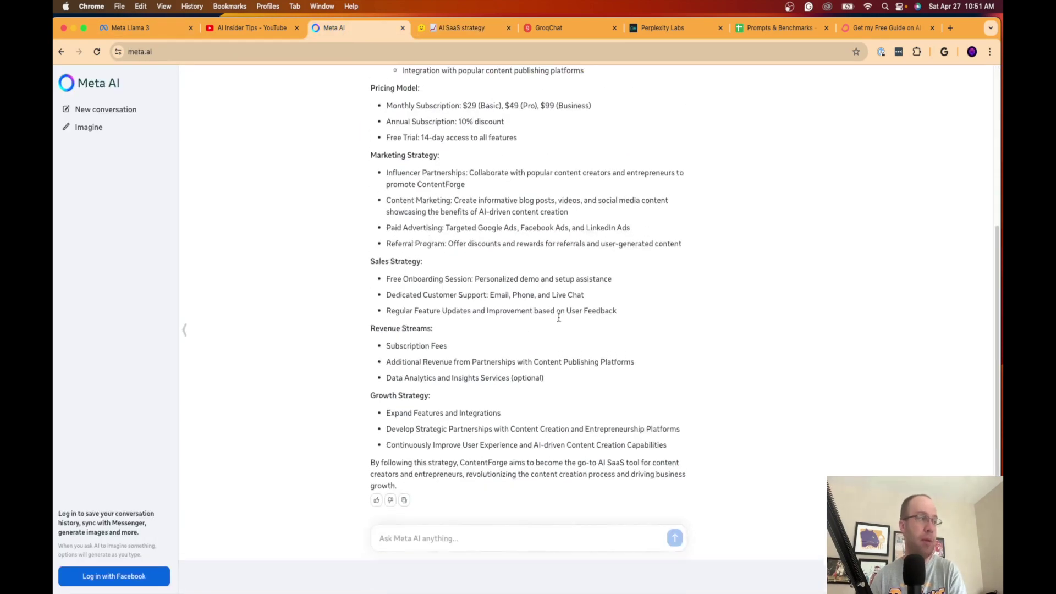
pyautogui.scroll(5, 559, 309)
pyautogui.hotkey('ctrl', 'Tab')
pyautogui.scroll(20, 776, 307)
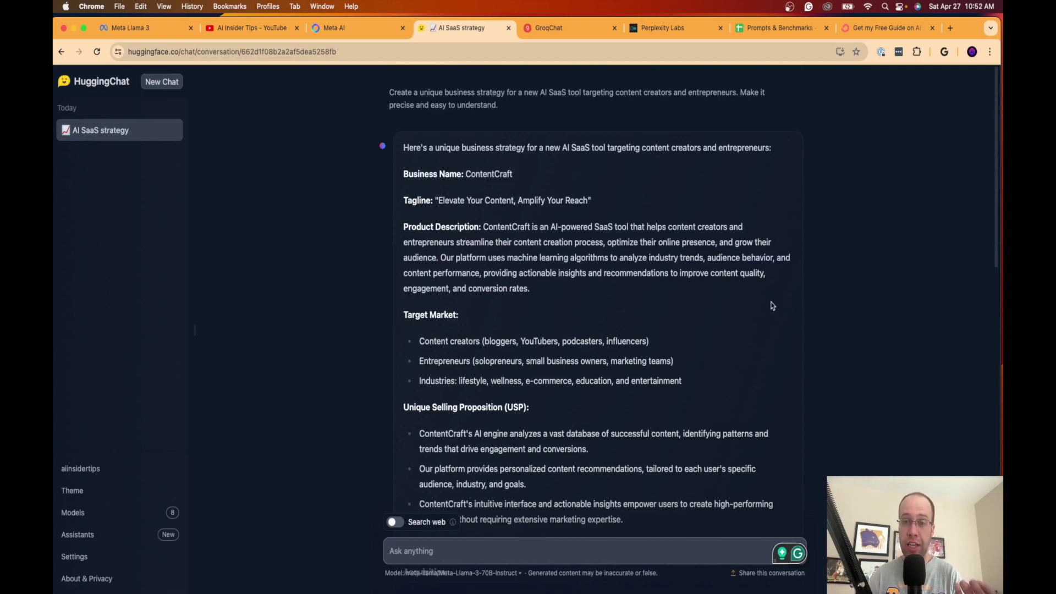
pyautogui.click(99, 88)
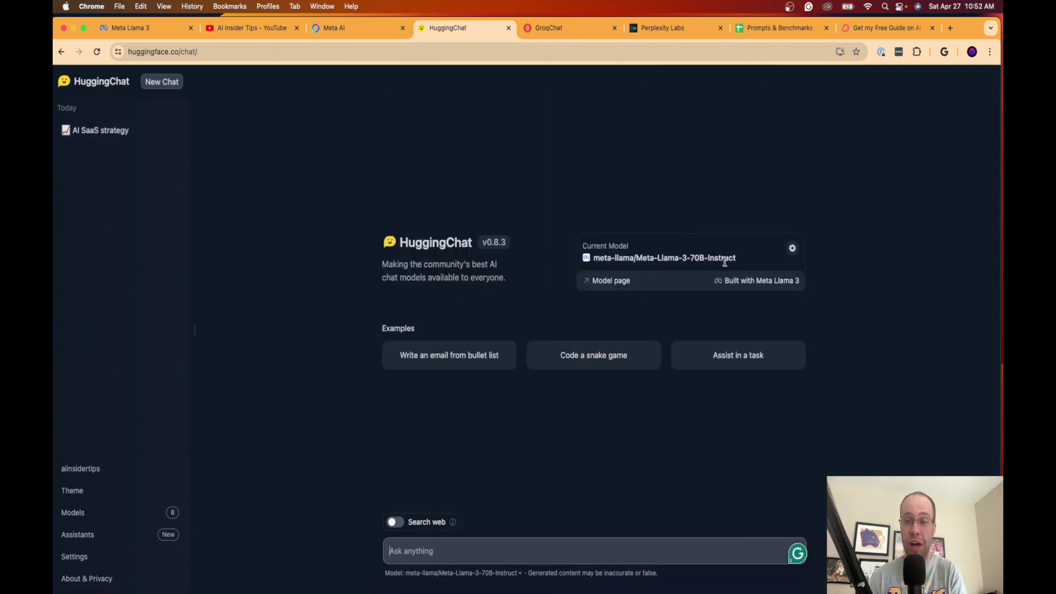
pyautogui.click(550, 28)
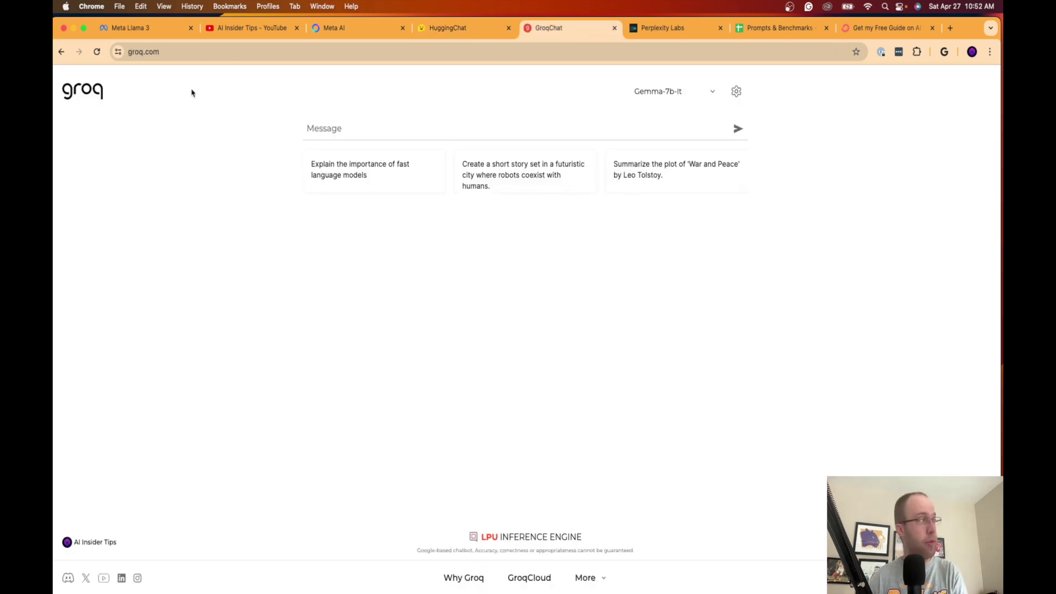
# Switch GroqChat's model from Gemma-7b-It to Llama3-70b-8192.
pyautogui.click(190, 52)
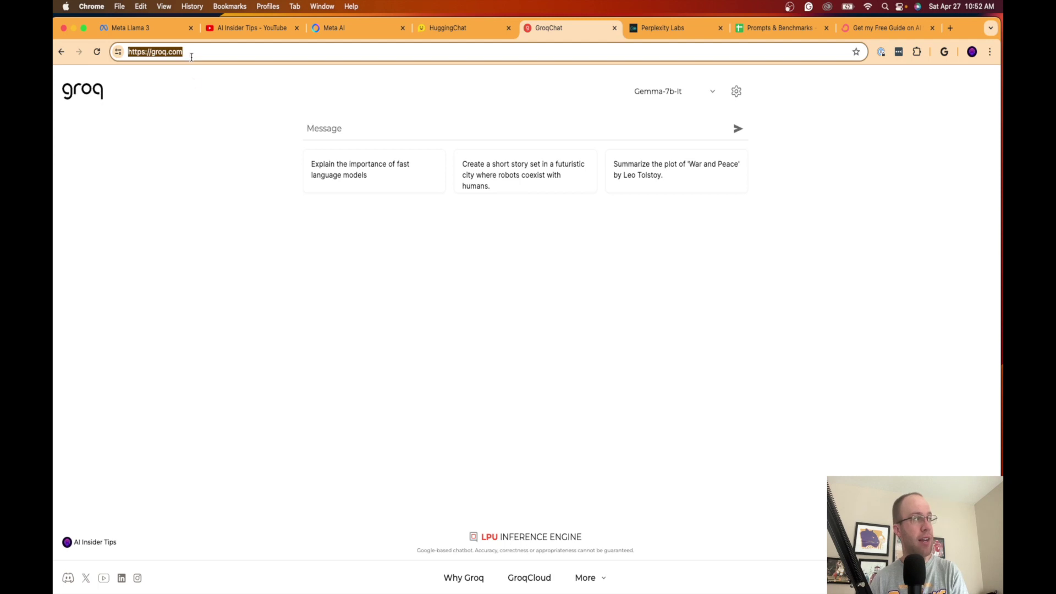
pyautogui.click(191, 89)
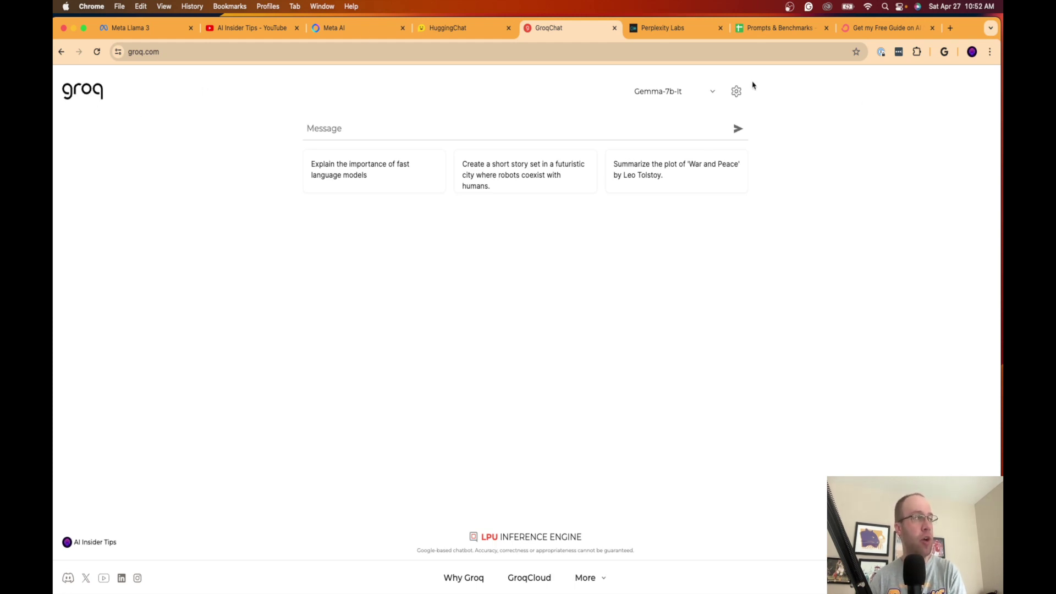
pyautogui.click(85, 550)
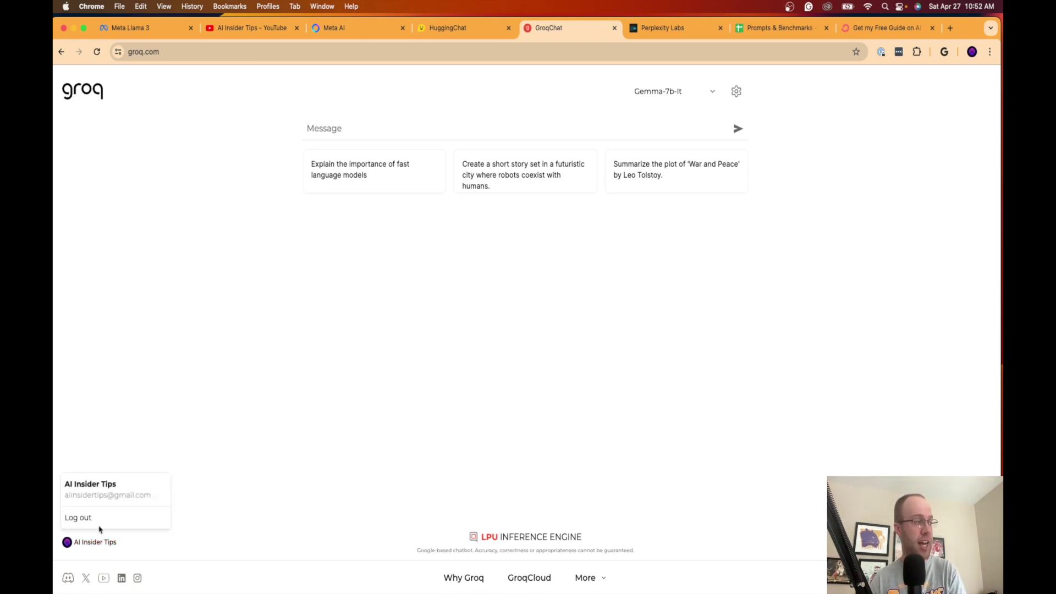
pyautogui.click(159, 426)
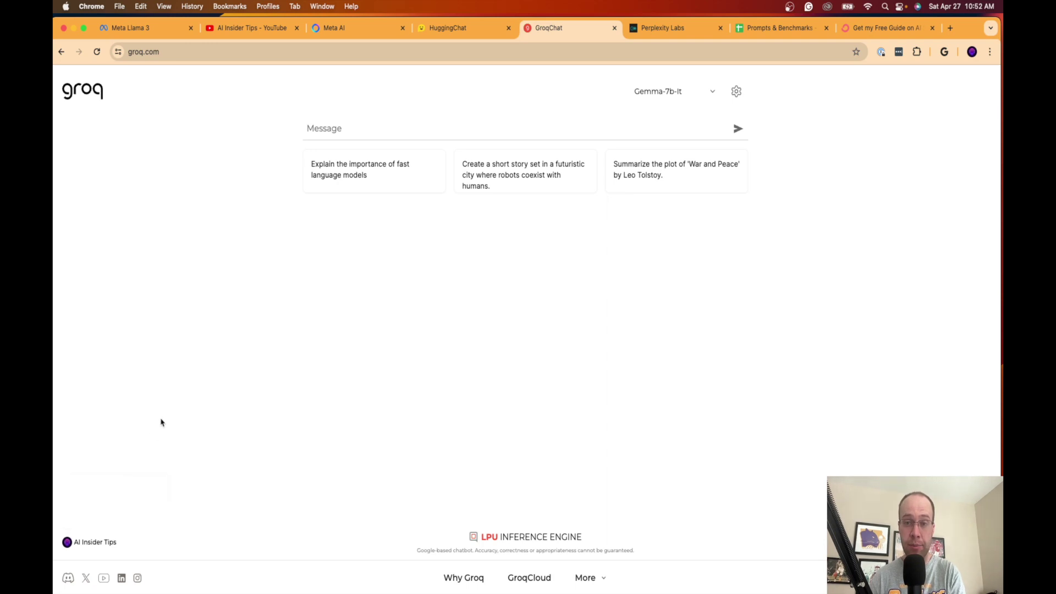
pyautogui.click(669, 93)
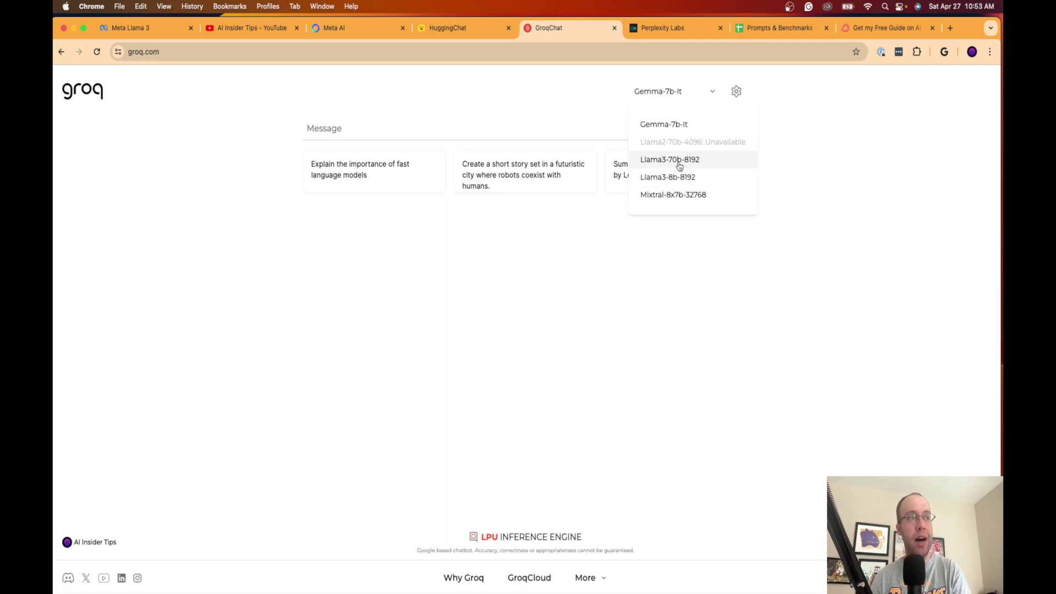
pyautogui.click(680, 159)
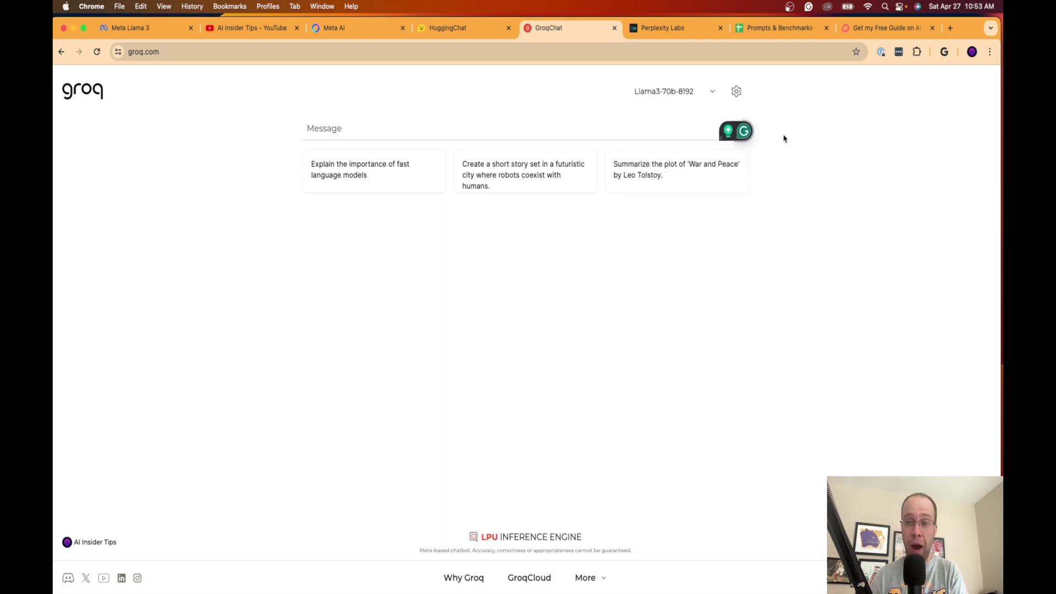
# Send the business-strategy prompt to Llama3-70b-8192 and scroll through the ContentGenie strategy.
pyautogui.click(408, 124)
pyautogui.write('Create a unique business strategy for a new AI SaaS tool targeting content creators and entrepreneurs. Make it precise and easy to understand.')
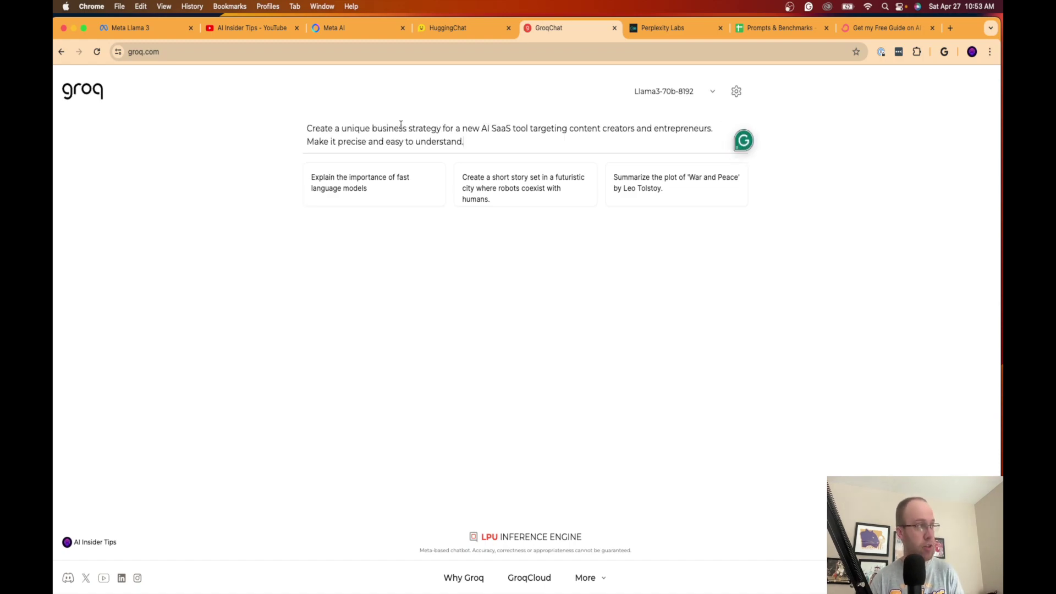
pyautogui.press('Return')
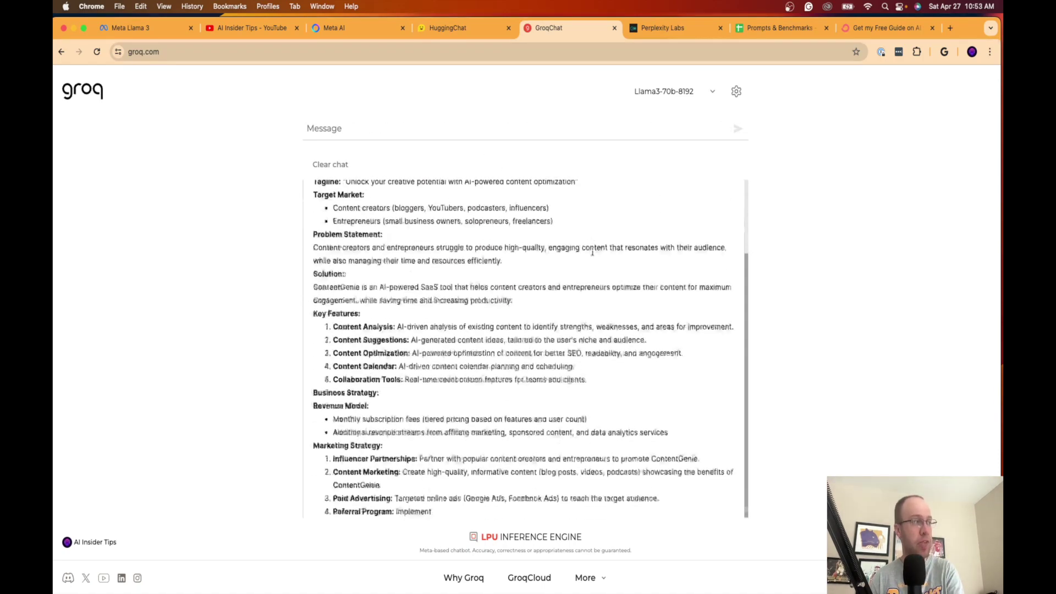
pyautogui.scroll(10, 608, 306)
pyautogui.scroll(-5, 619, 311)
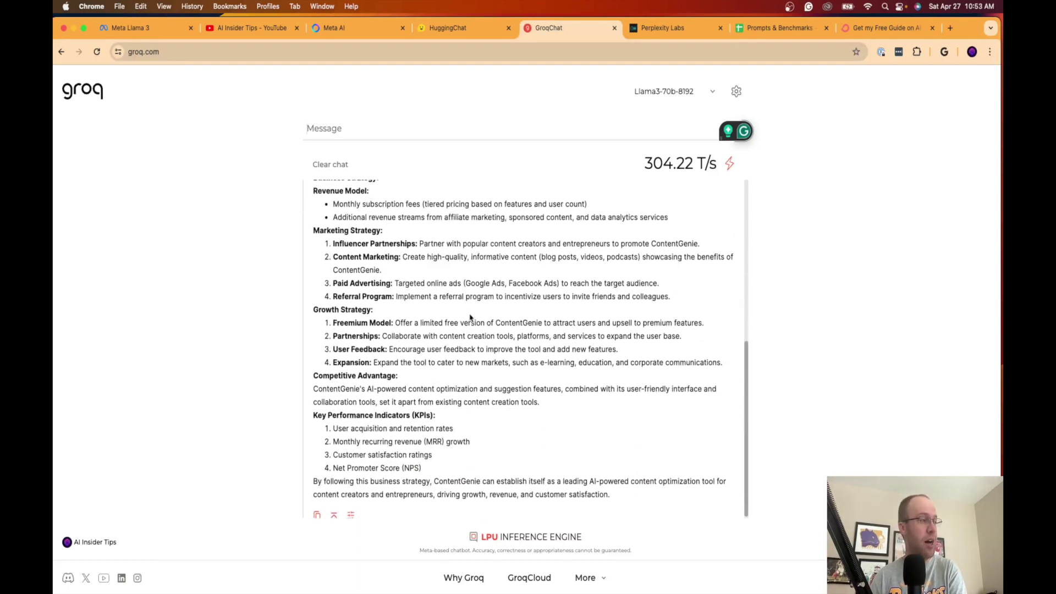
pyautogui.scroll(10, 471, 313)
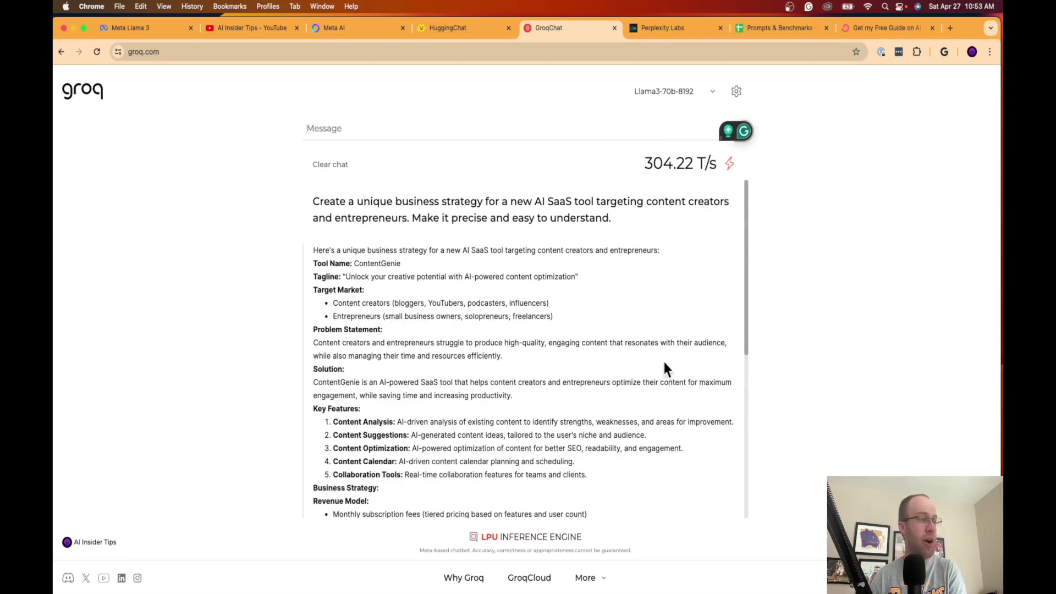
pyautogui.scroll(-5, 666, 368)
# Compare with the Meta AI and HuggingChat answers, then recheck Groq's model list.
pyautogui.click(341, 29)
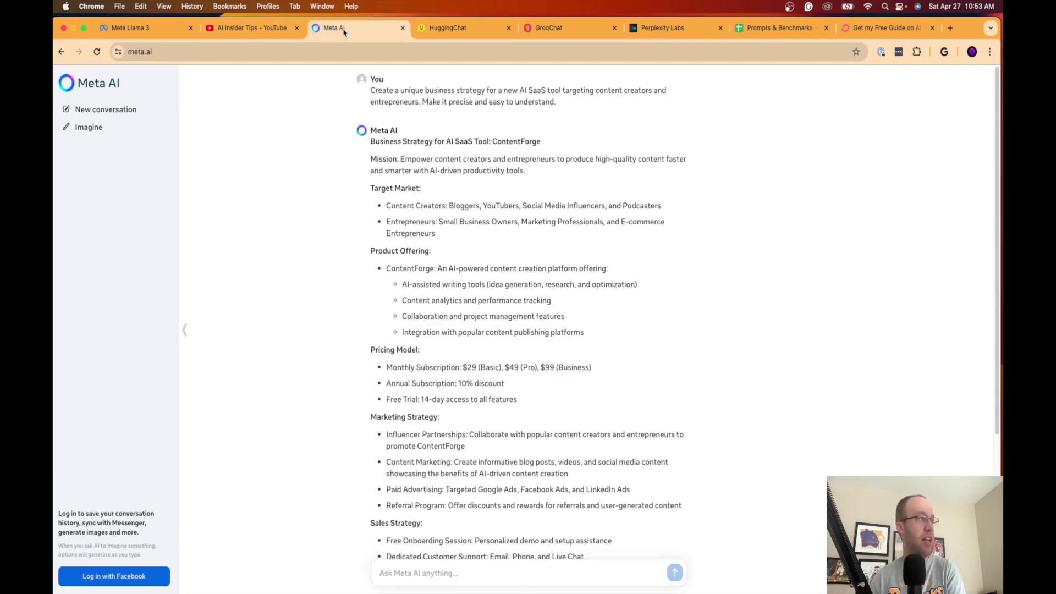
pyautogui.click(458, 29)
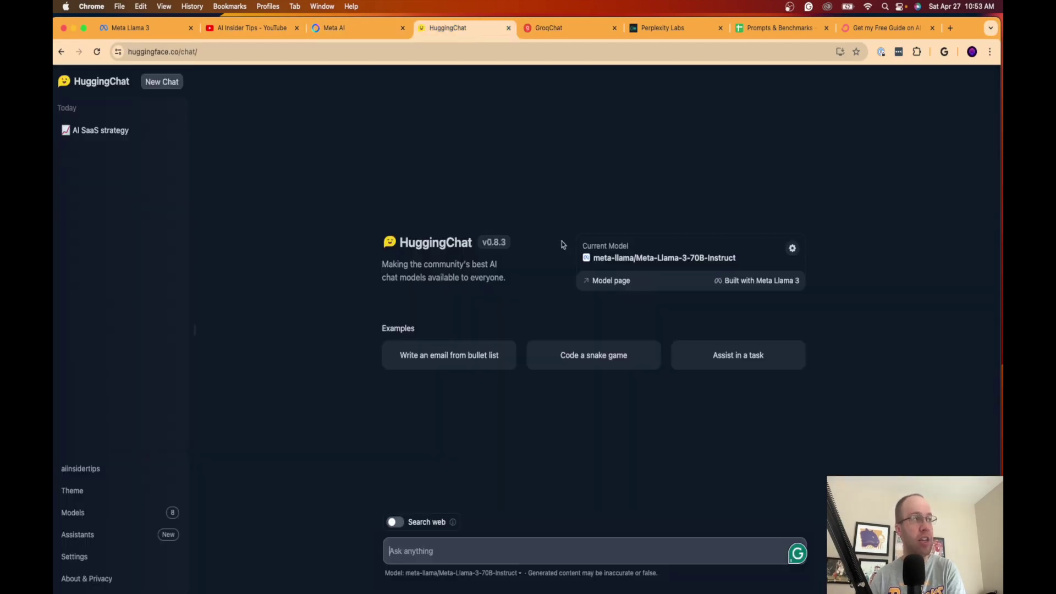
pyautogui.click(577, 32)
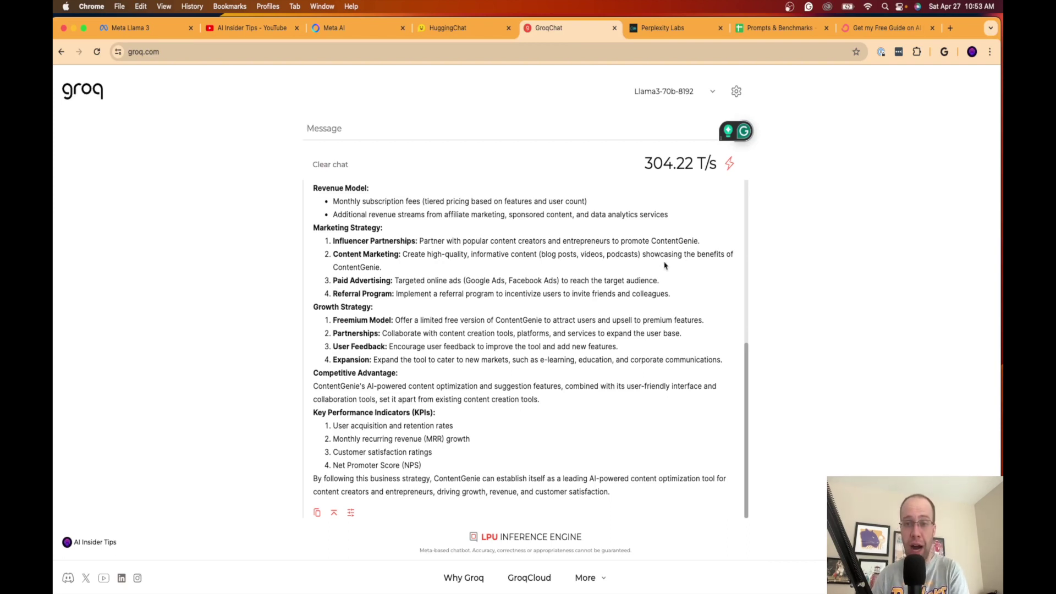
pyautogui.click(674, 92)
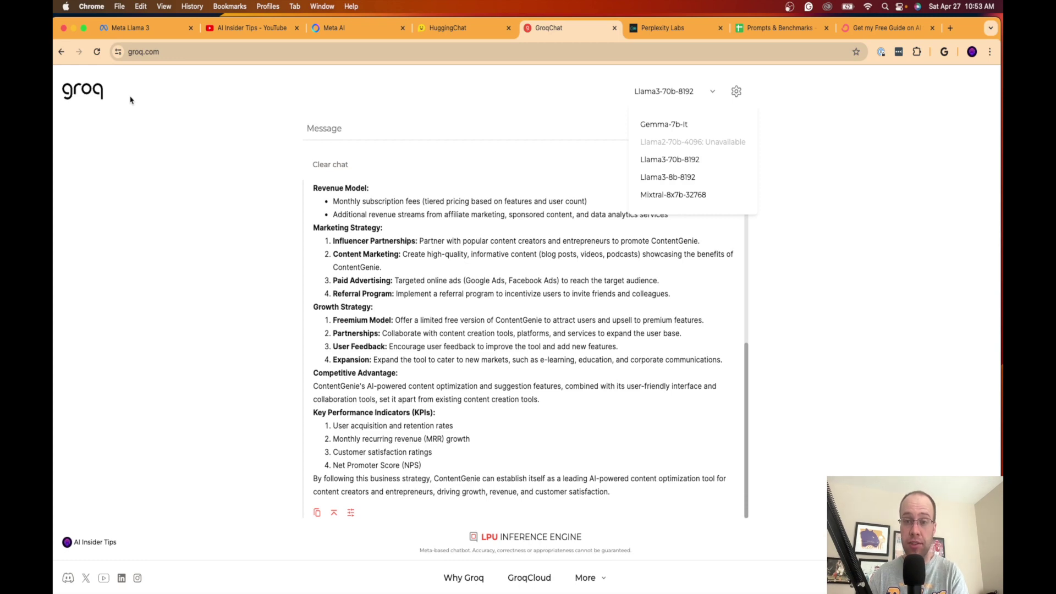
pyautogui.click(792, 267)
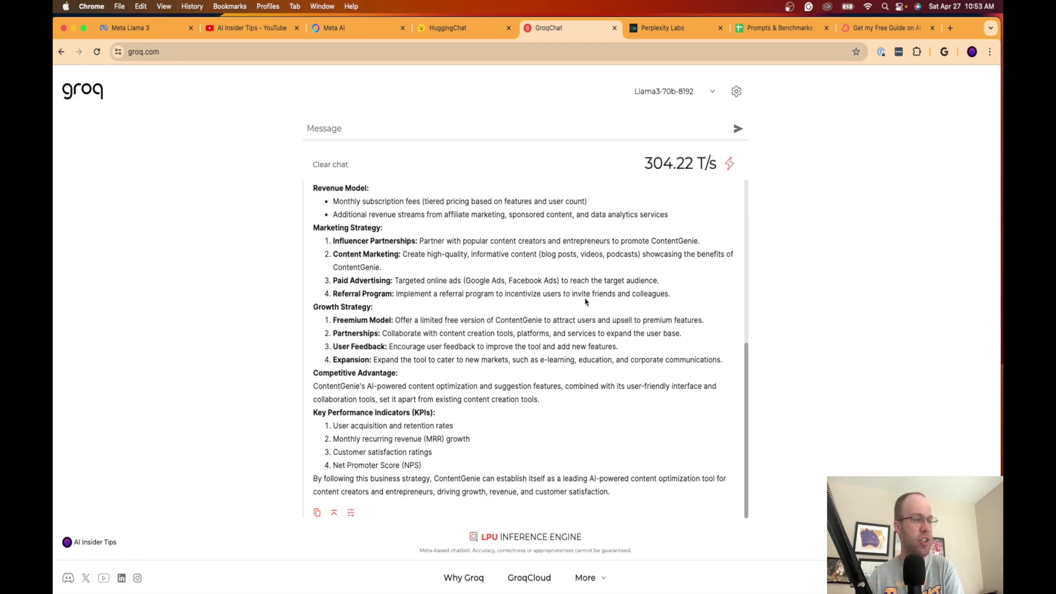
pyautogui.scroll(10, 627, 292)
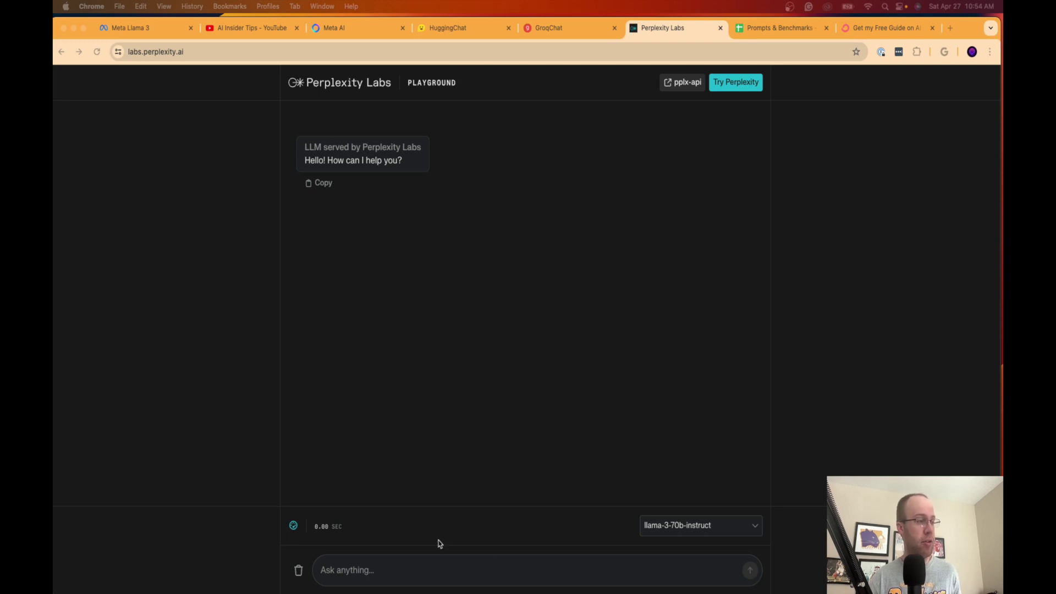
# Check the labs.perplexity.ai address of the playground running llama-3-70b-instruct.
pyautogui.click(214, 51)
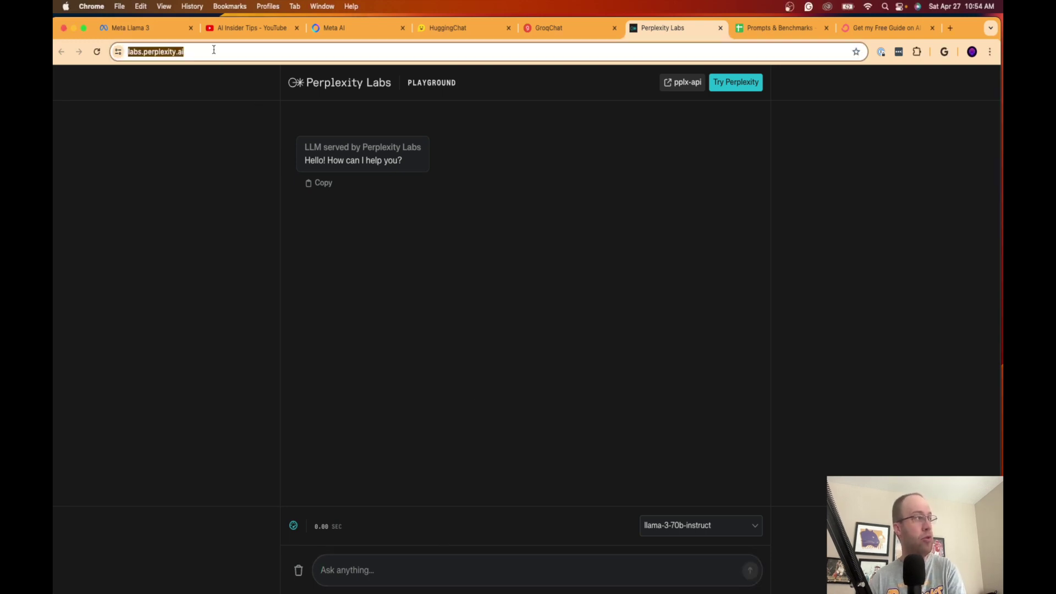
pyautogui.click(214, 51)
pyautogui.tripleClick(214, 51)
pyautogui.click(466, 283)
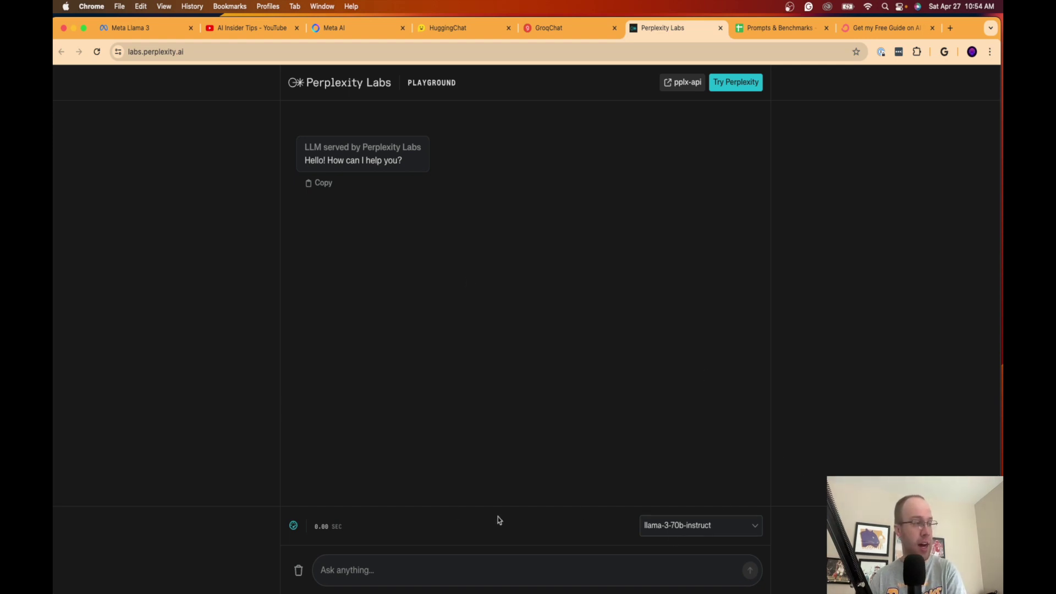
# Switch the playground model to llama-3-sonar-large-32k-online and ready the Ask box for the prompt.
pyautogui.click(707, 526)
pyautogui.scroll(-3, 697, 513)
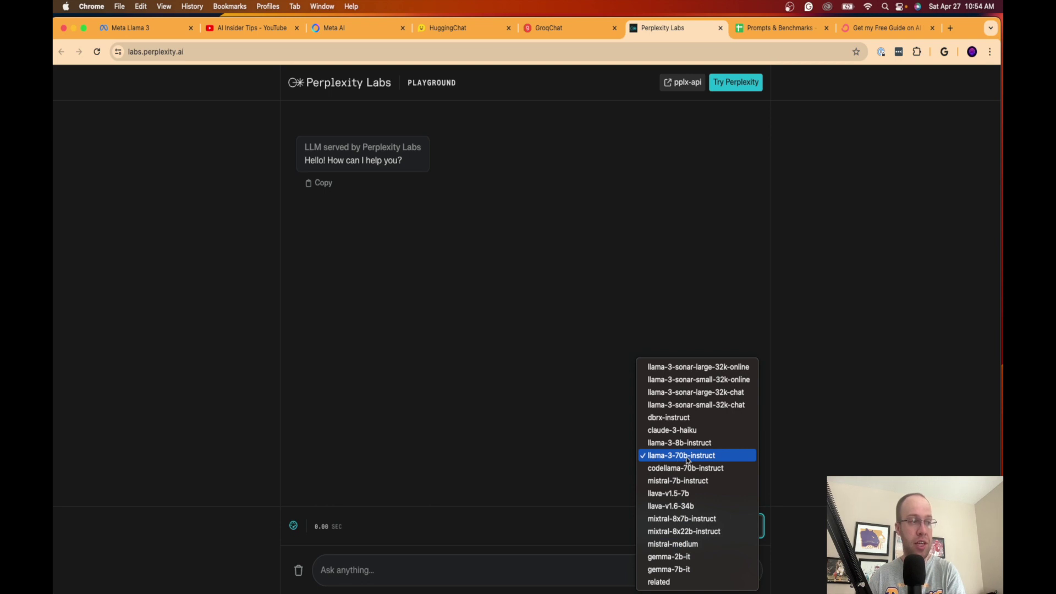
pyautogui.click(862, 438)
pyautogui.click(447, 570)
# Paste and send the business-strategy prompt, then scroll through the ContentCraft answer.
pyautogui.write('Create a unique business strategy for a new AI SaaS tool targeting content creators and entrepreneurs. Make it precise and easy to understand.')
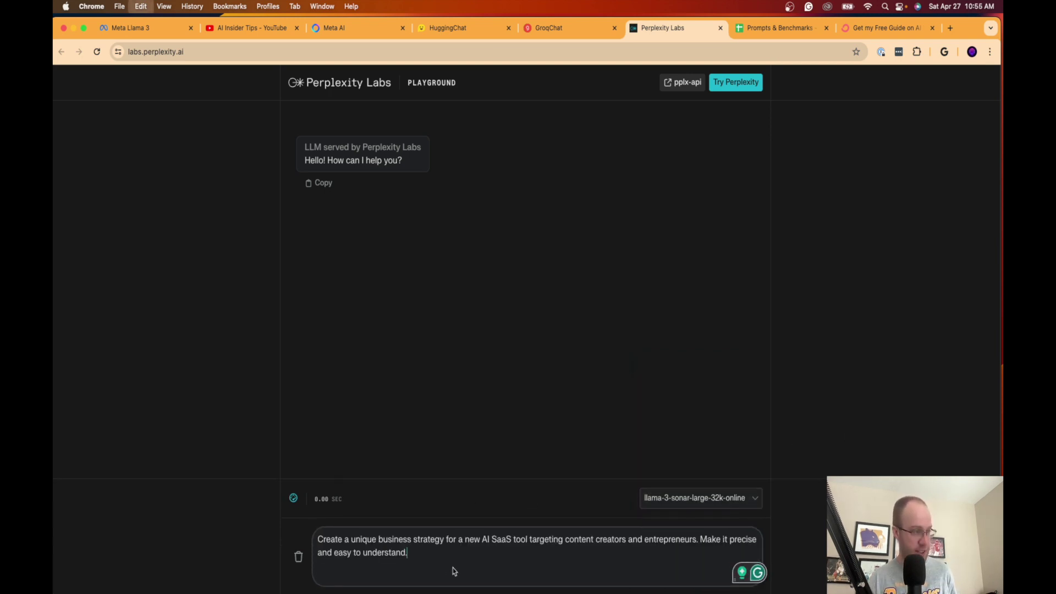
pyautogui.press('Return')
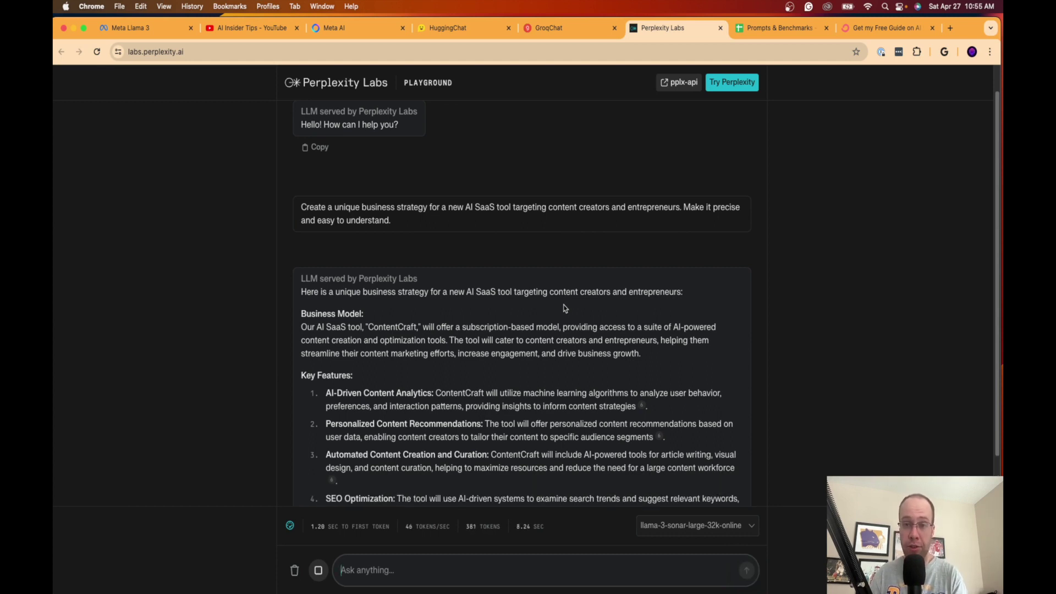
pyautogui.scroll(-5, 575, 304)
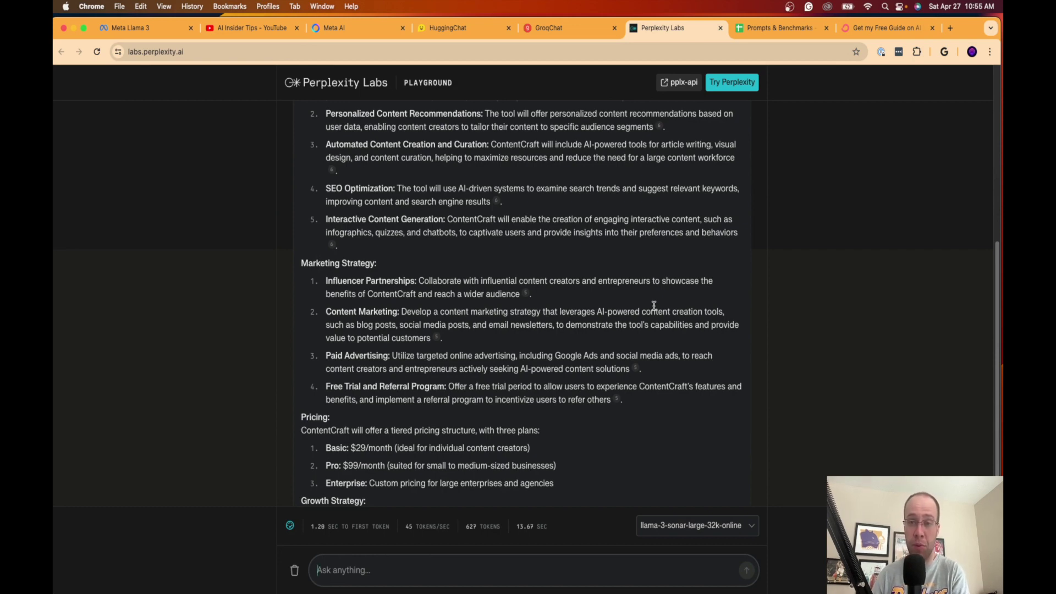
pyautogui.scroll(-3, 653, 319)
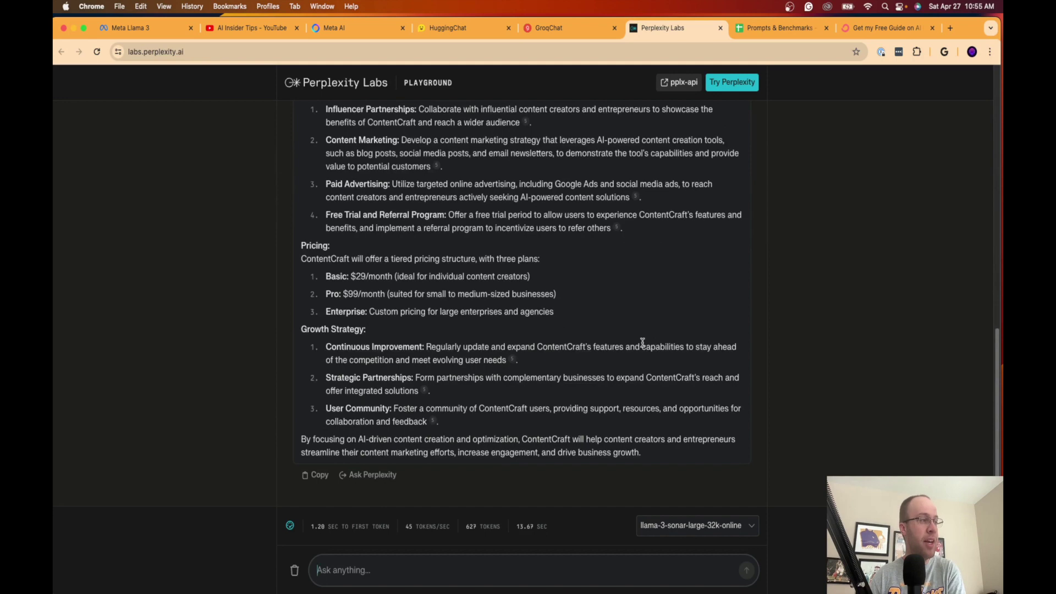
pyautogui.scroll(15, 642, 344)
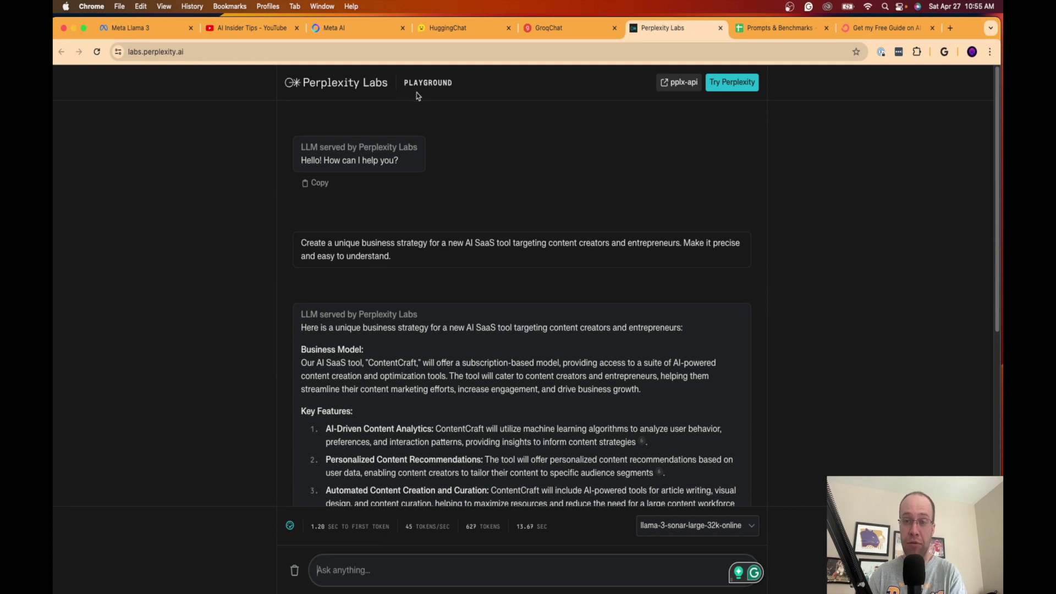
# Confirm the model is still llama-3-sonar-large-32k-online, then go to the AI Insider Tips YouTube channel.
pyautogui.click(707, 526)
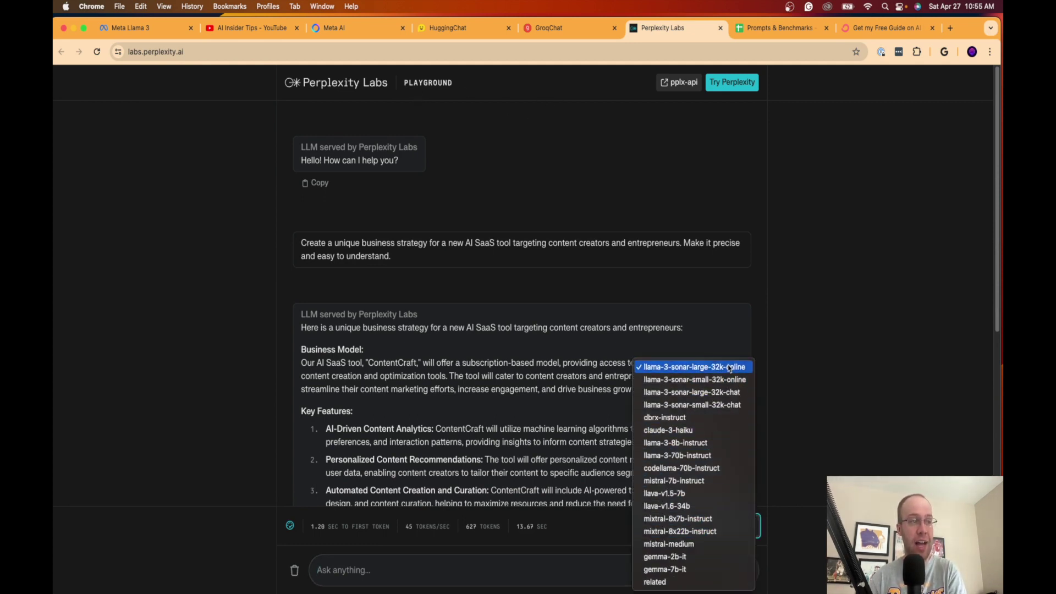
pyautogui.click(801, 365)
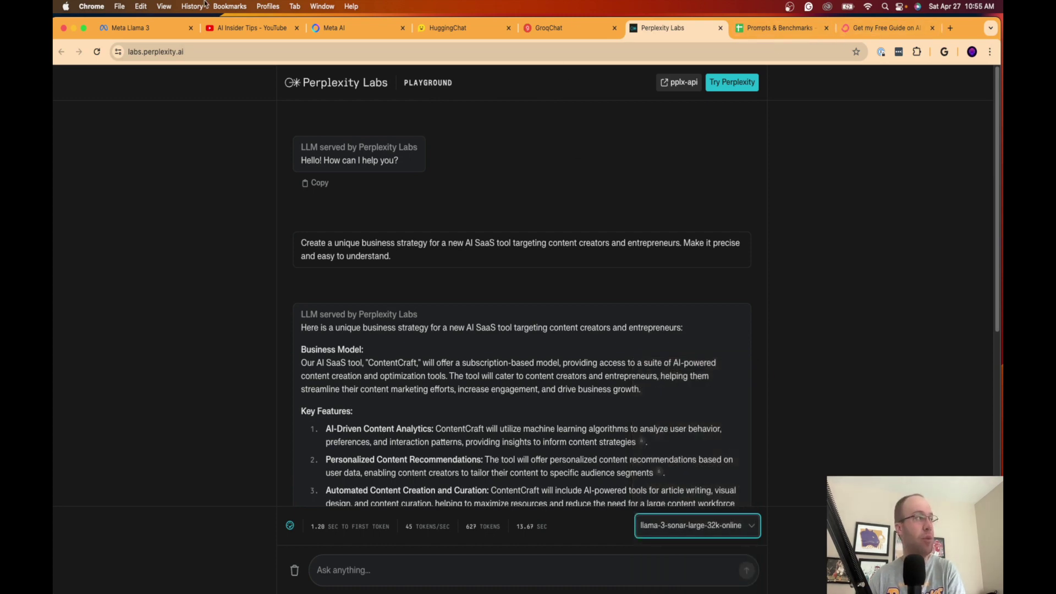
pyautogui.click(234, 27)
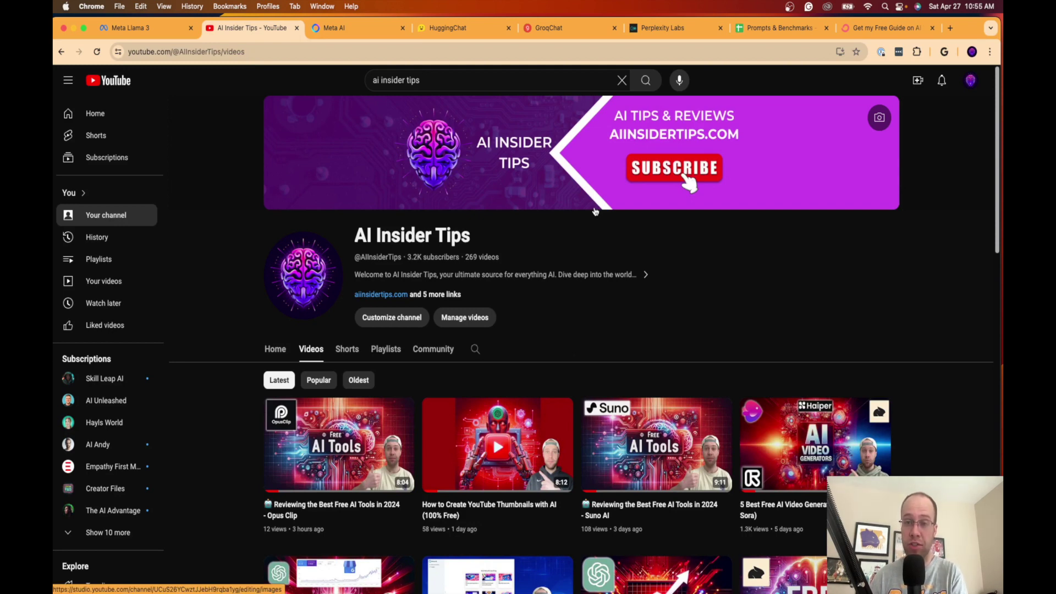
pyautogui.scroll(-3, 770, 297)
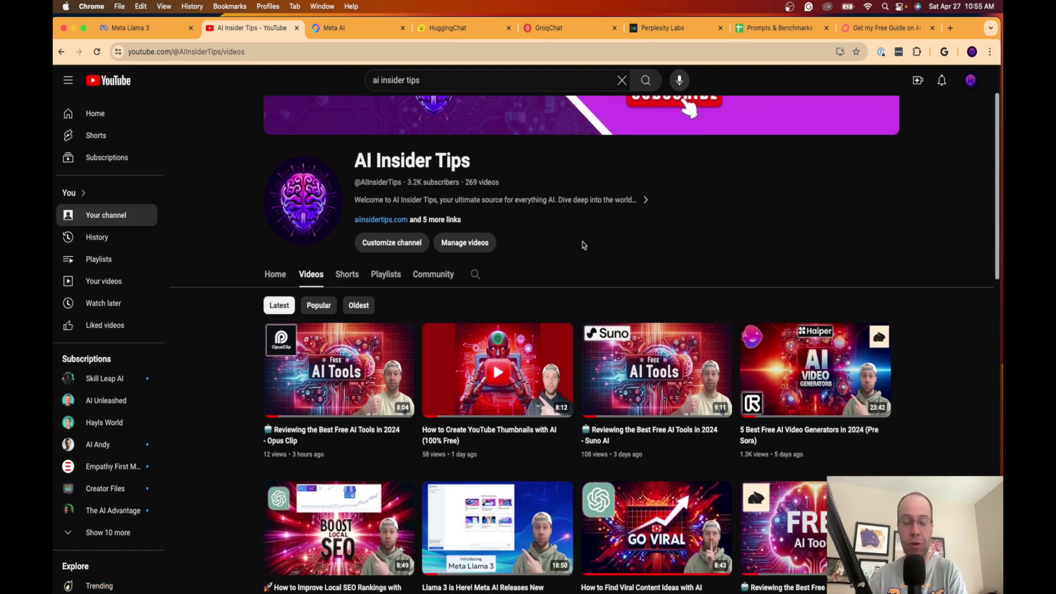
pyautogui.scroll(1, 788, 267)
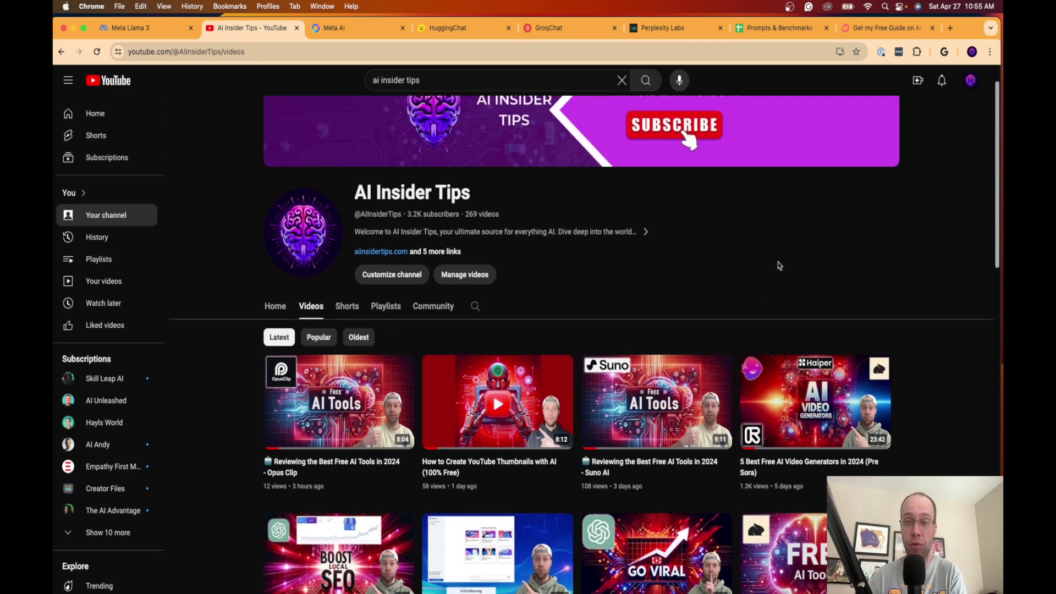
pyautogui.click(882, 28)
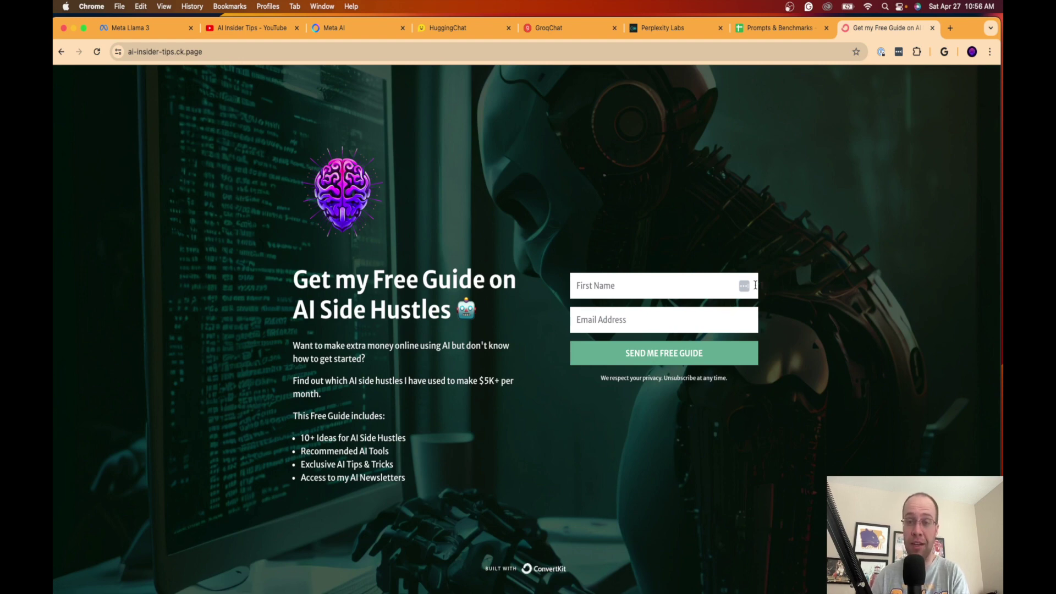
pyautogui.click(247, 27)
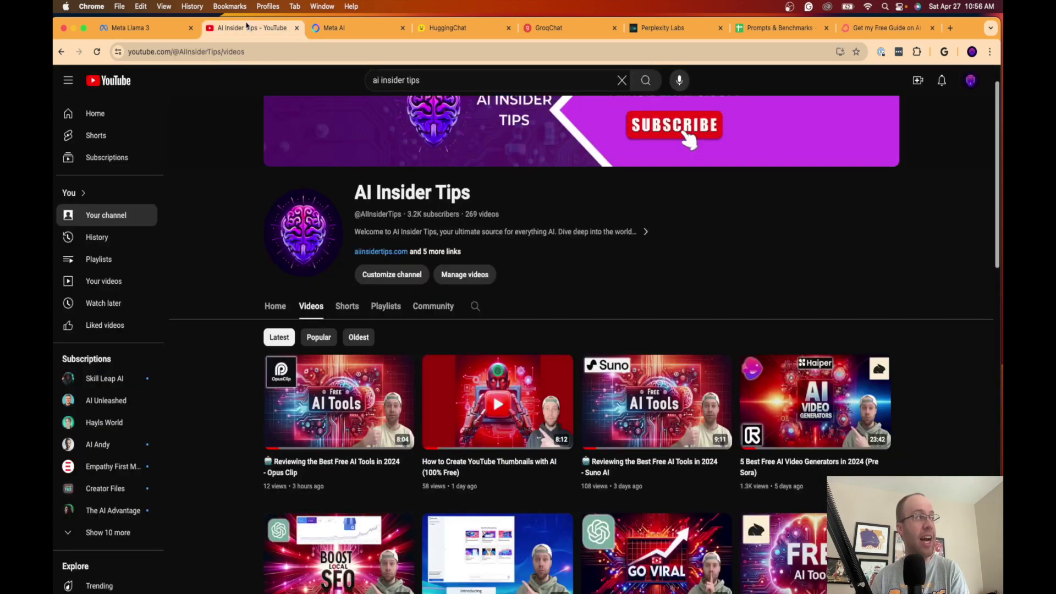
pyautogui.scroll(2, 879, 258)
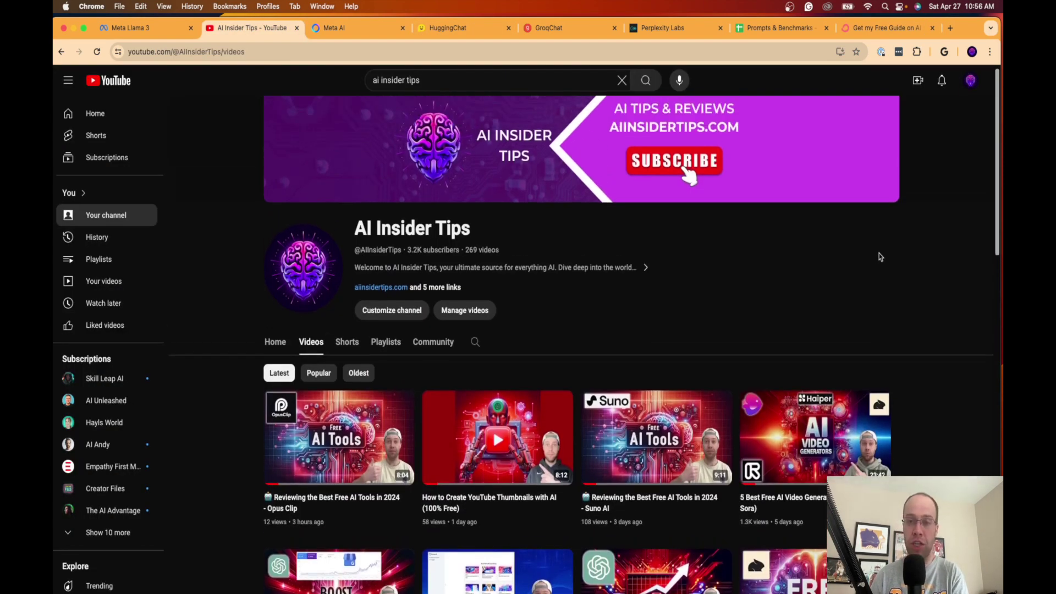
pyautogui.scroll(1, 879, 258)
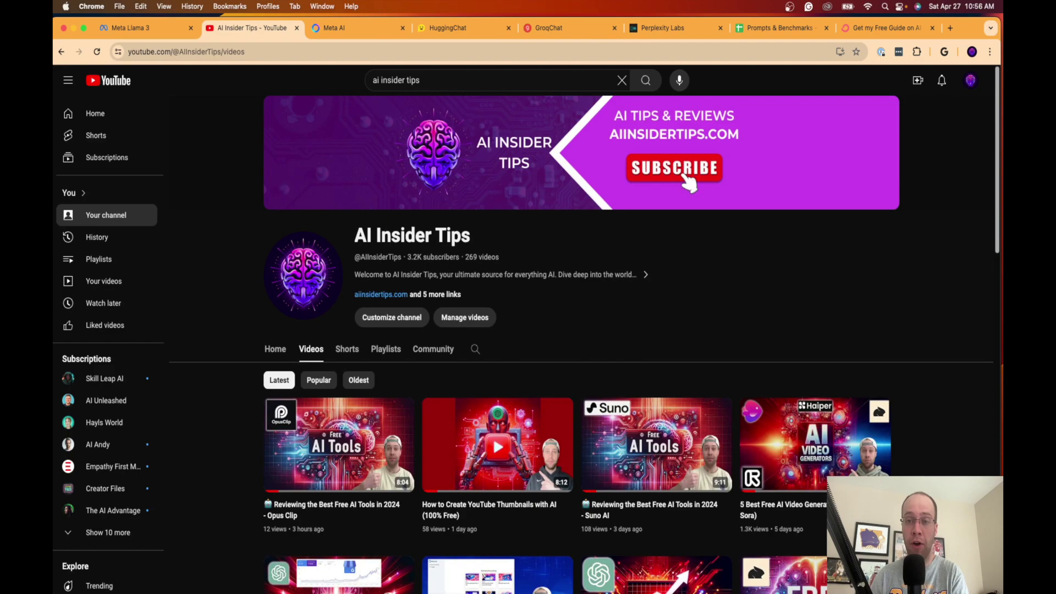